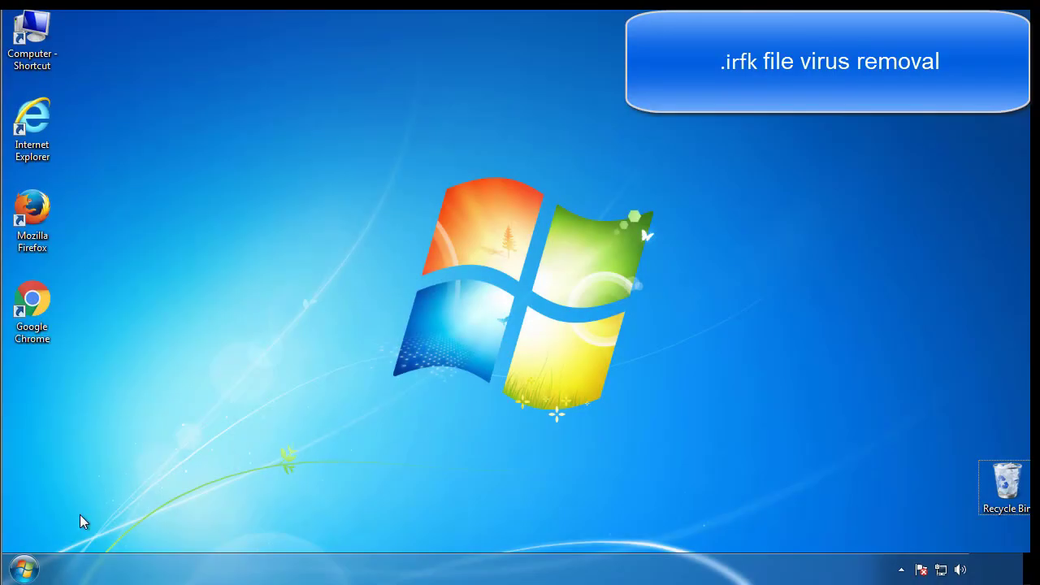
- Enable Minimal Safe boot in msconfig's Boot tab and restart the computer into Safe Mode
left_click(45, 566)
left_click(92, 525)
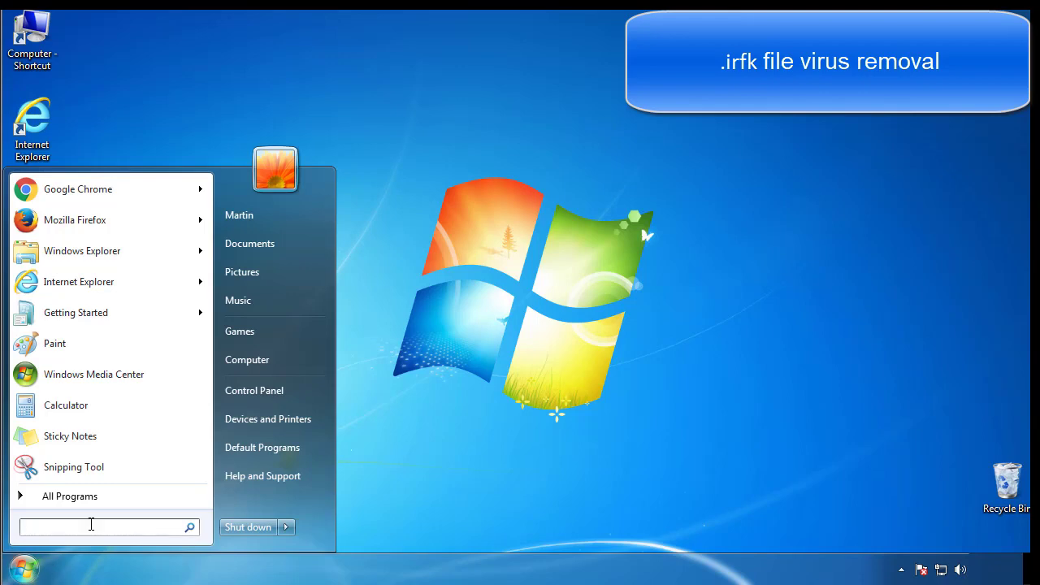
type("msconfig")
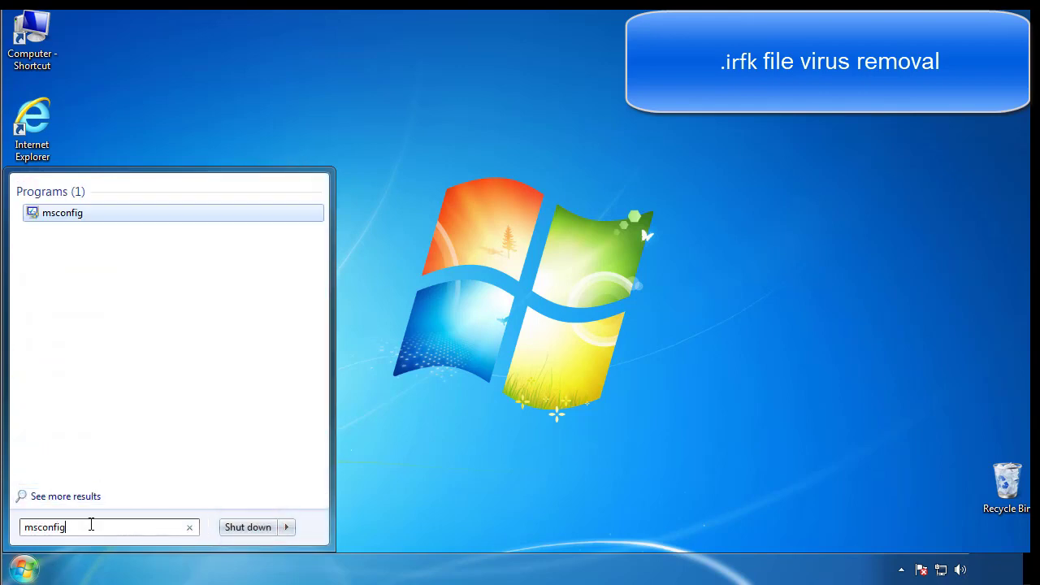
key("Return")
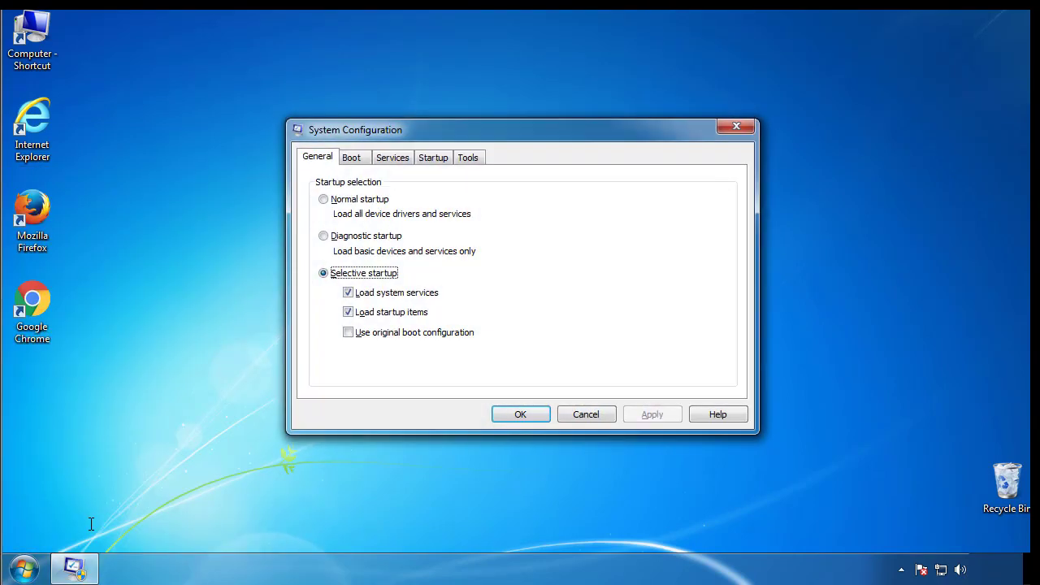
left_click(351, 157)
left_click(327, 313)
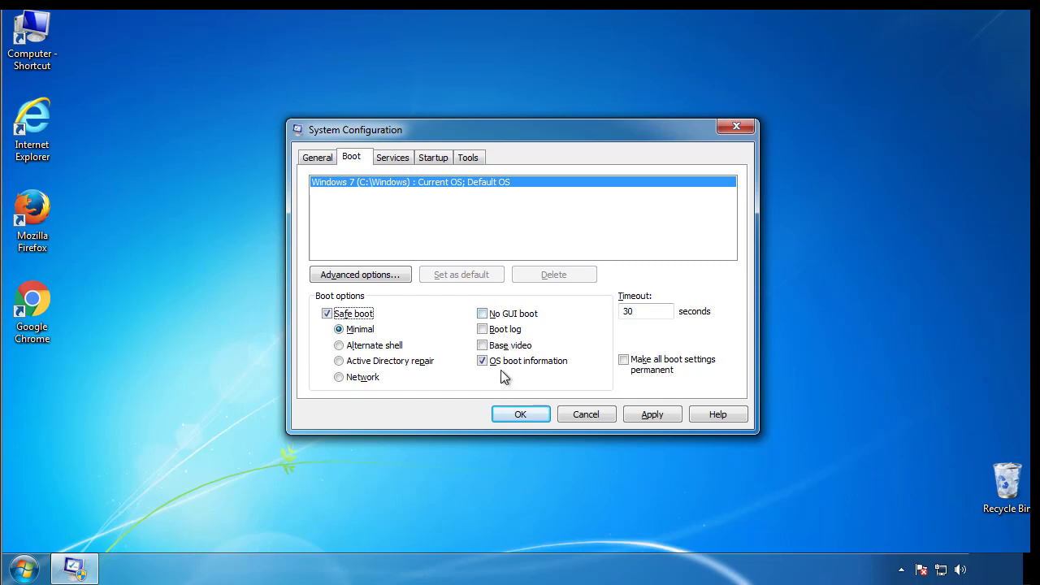
left_click(527, 414)
left_click(468, 316)
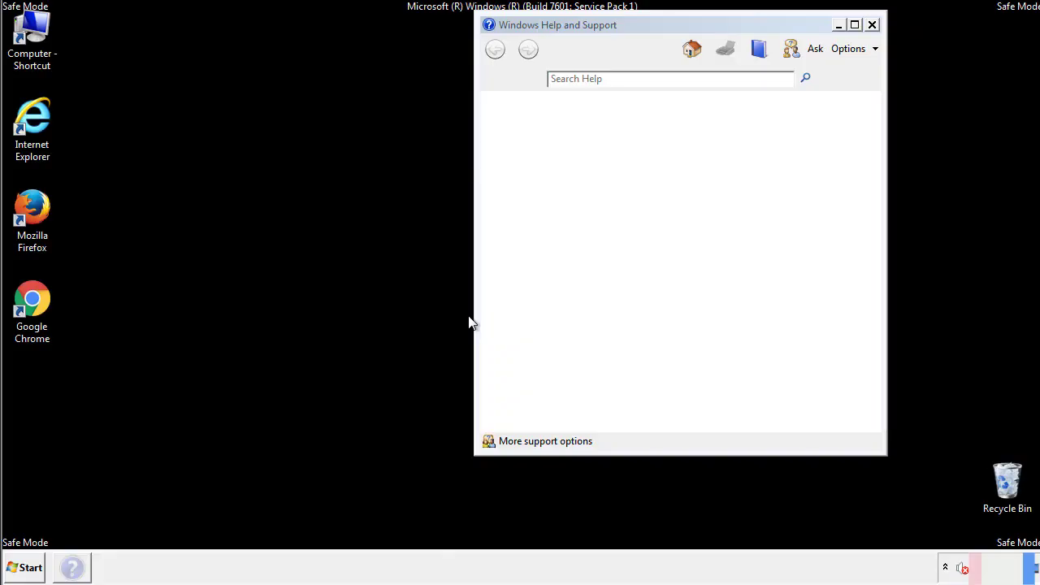
- Turn on 'Show hidden files, folders, and drives' in Folder Options, then close Control Panel
left_click(872, 26)
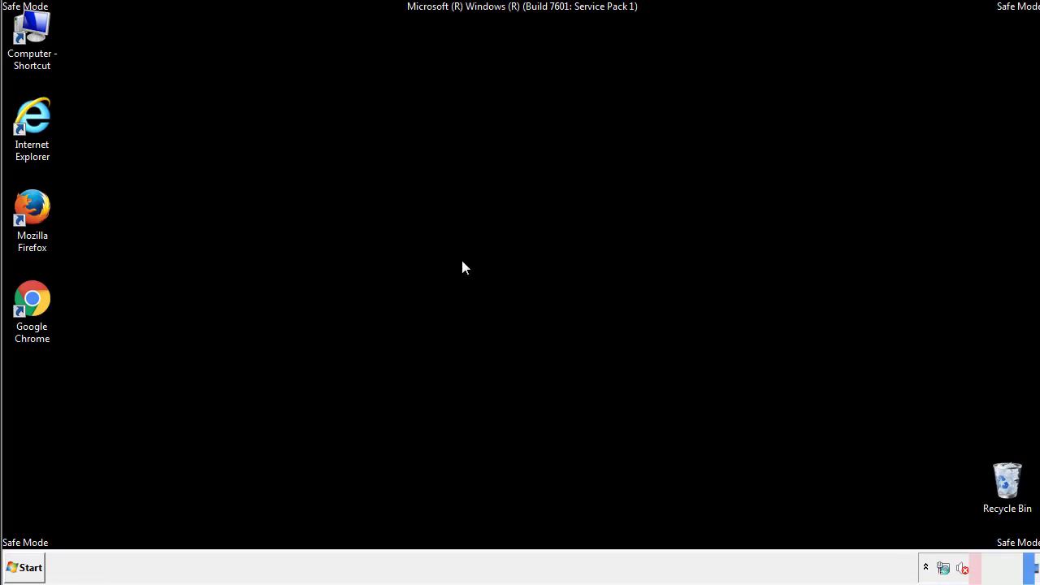
left_click(34, 563)
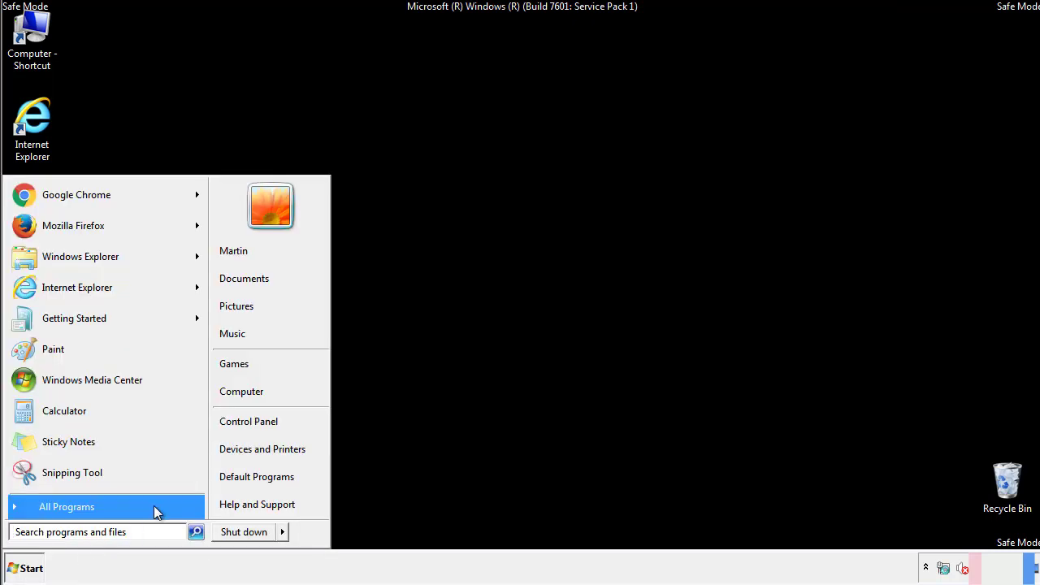
left_click(258, 419)
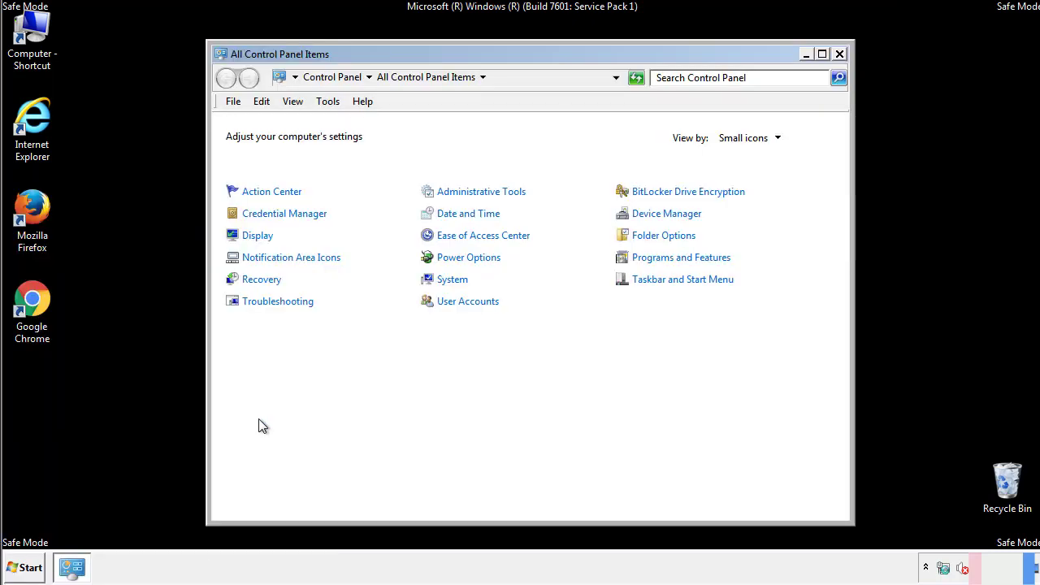
left_click(666, 237)
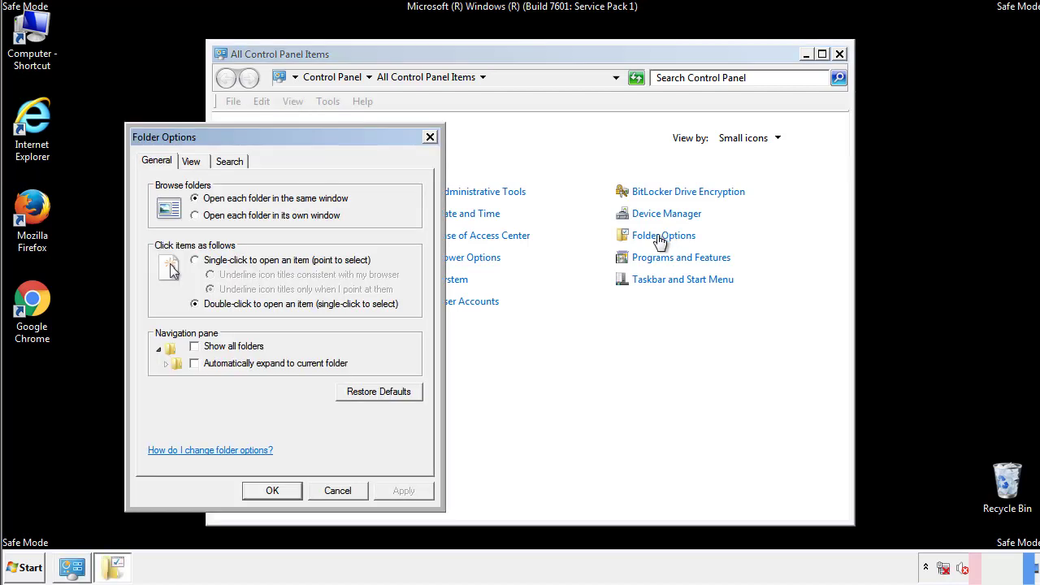
left_click(192, 163)
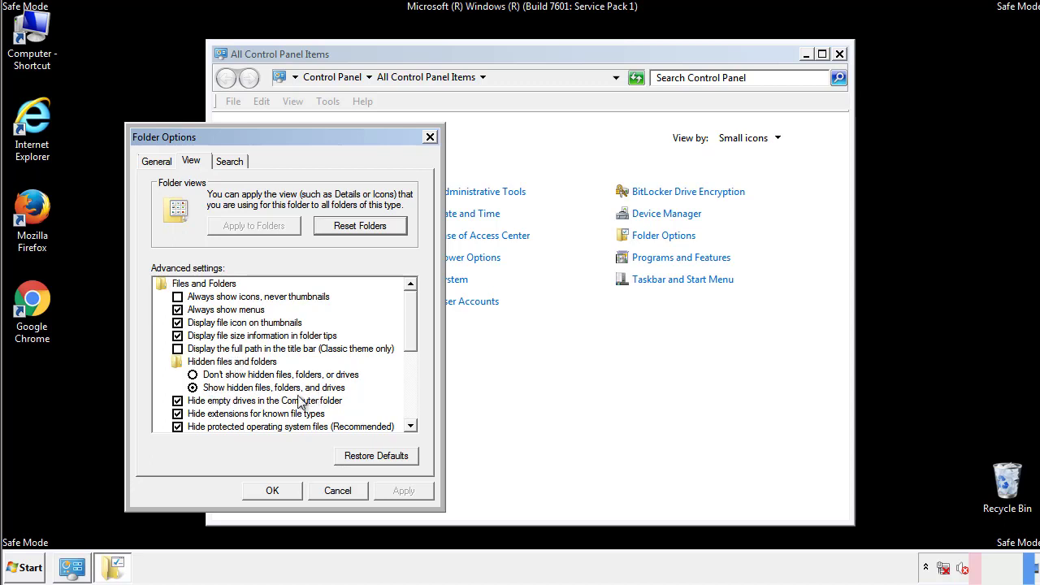
left_click(273, 491)
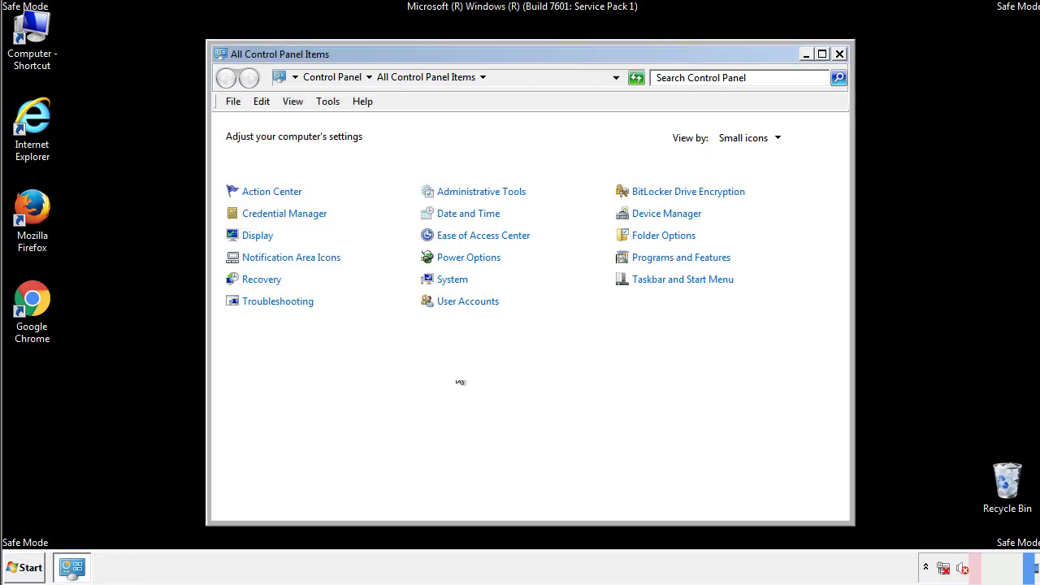
left_click(840, 54)
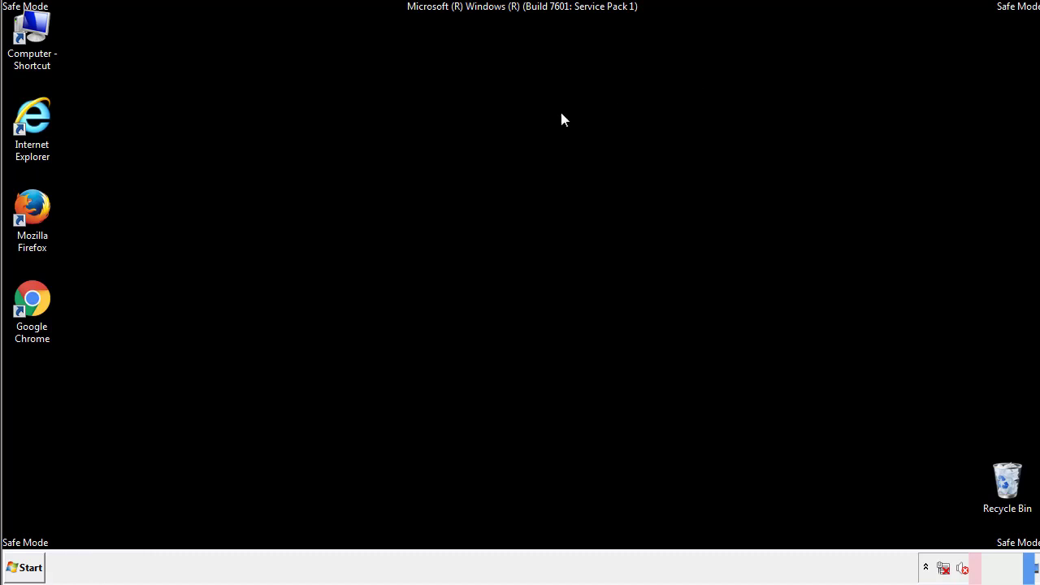
- Browse to C:\Windows\System32\drivers\etc and open the hosts file, bringing up Open with
double_click(32, 33)
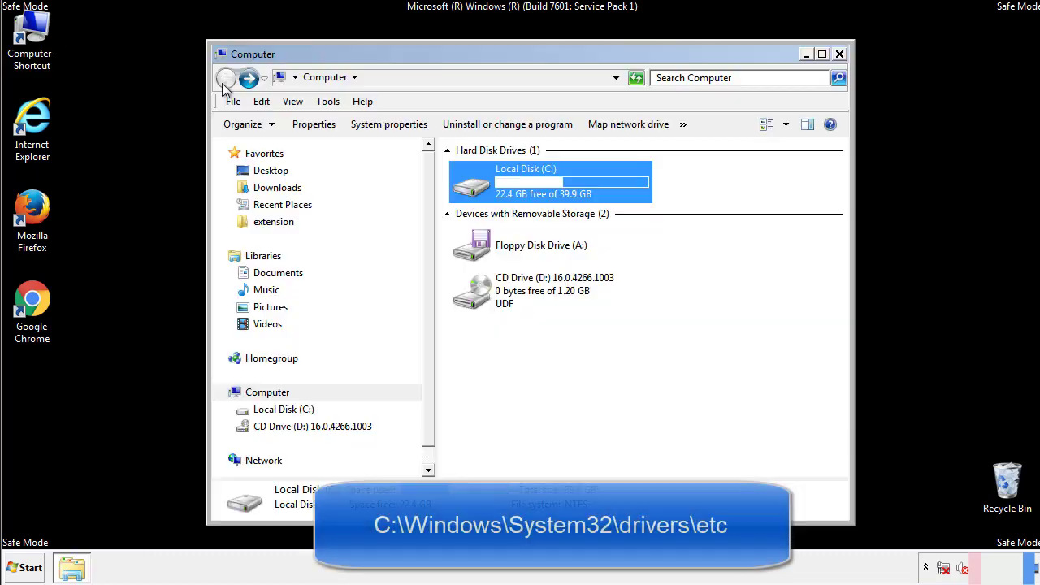
double_click(474, 185)
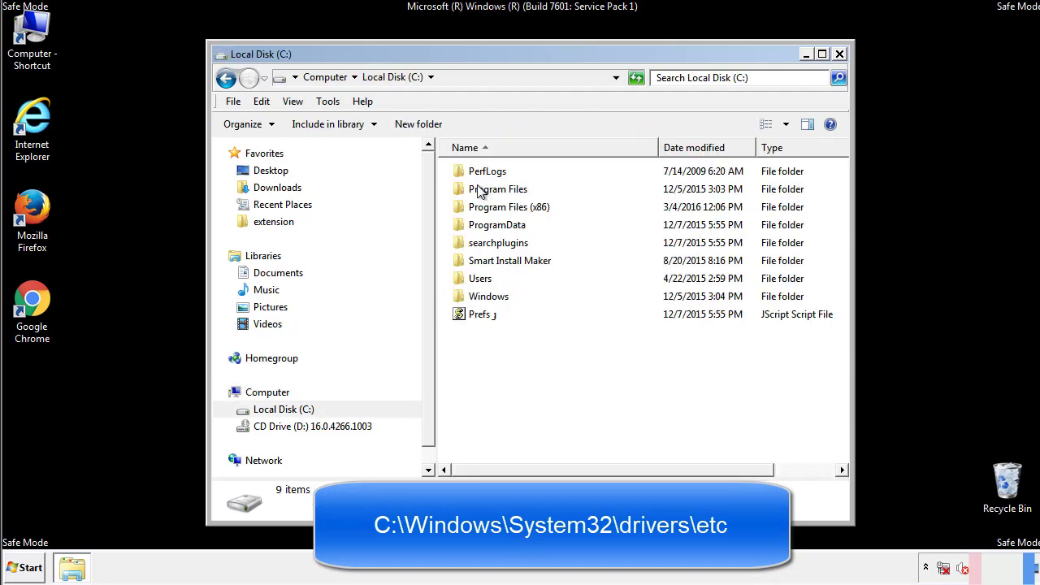
double_click(475, 297)
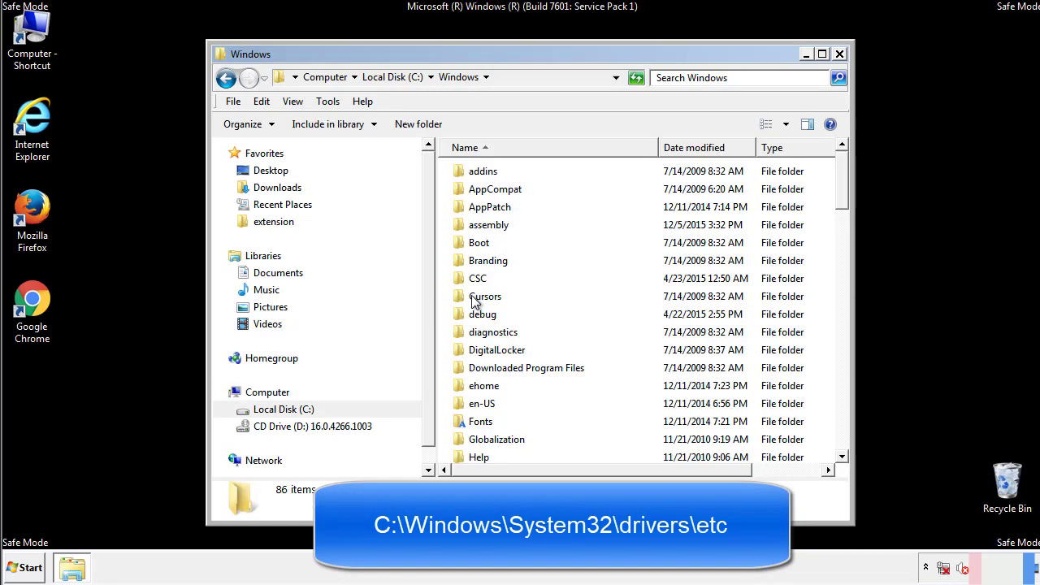
scroll(478, 338, "down", 2)
scroll(478, 367, "down", 7)
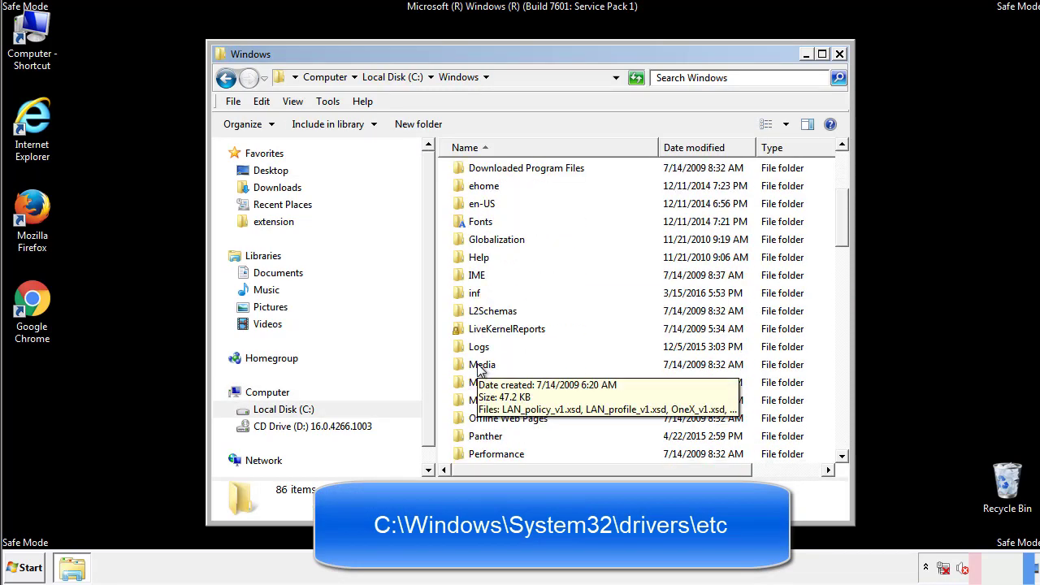
scroll(479, 370, "down", 2)
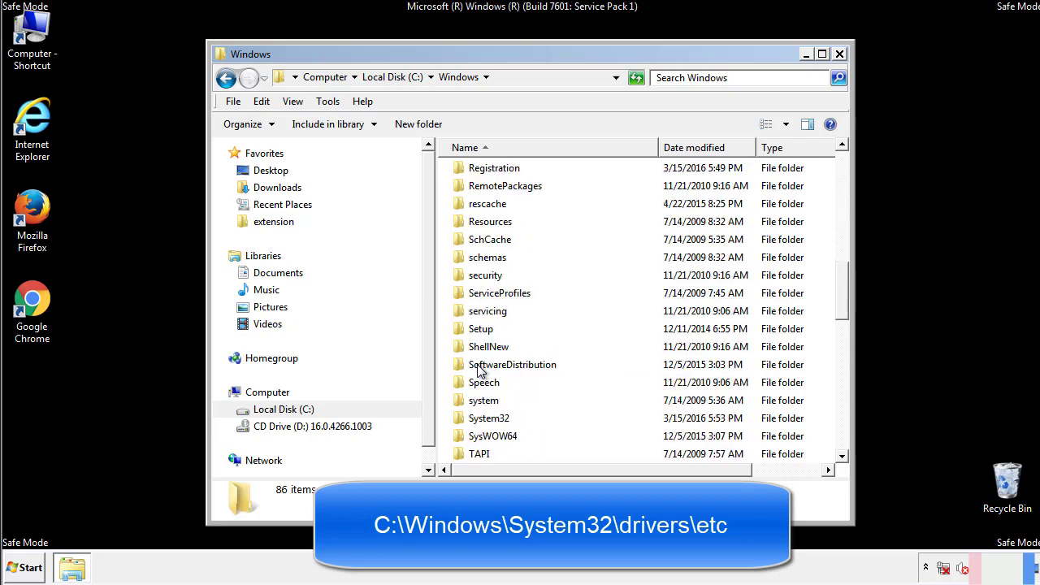
double_click(484, 419)
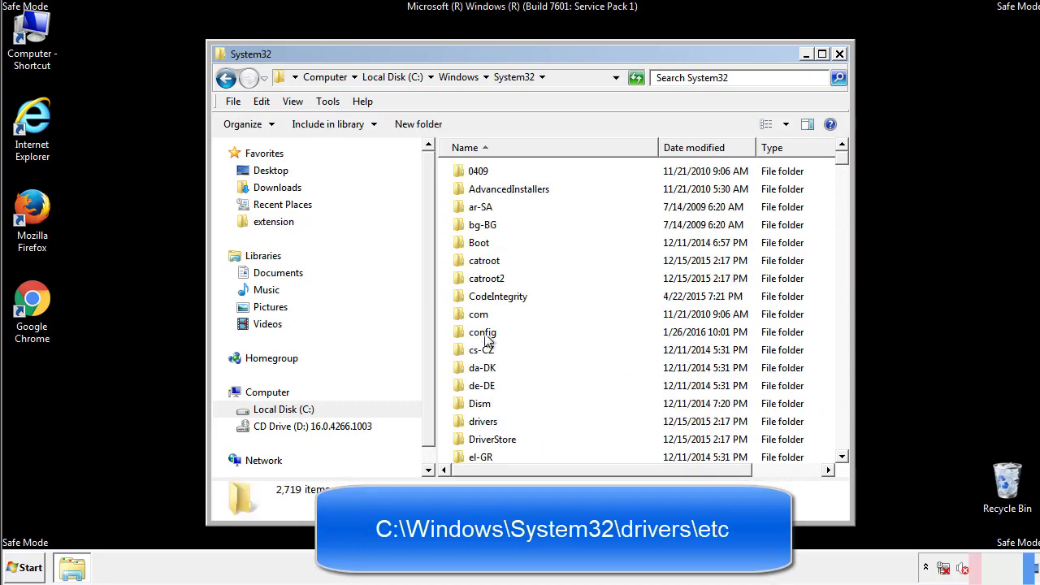
double_click(483, 421)
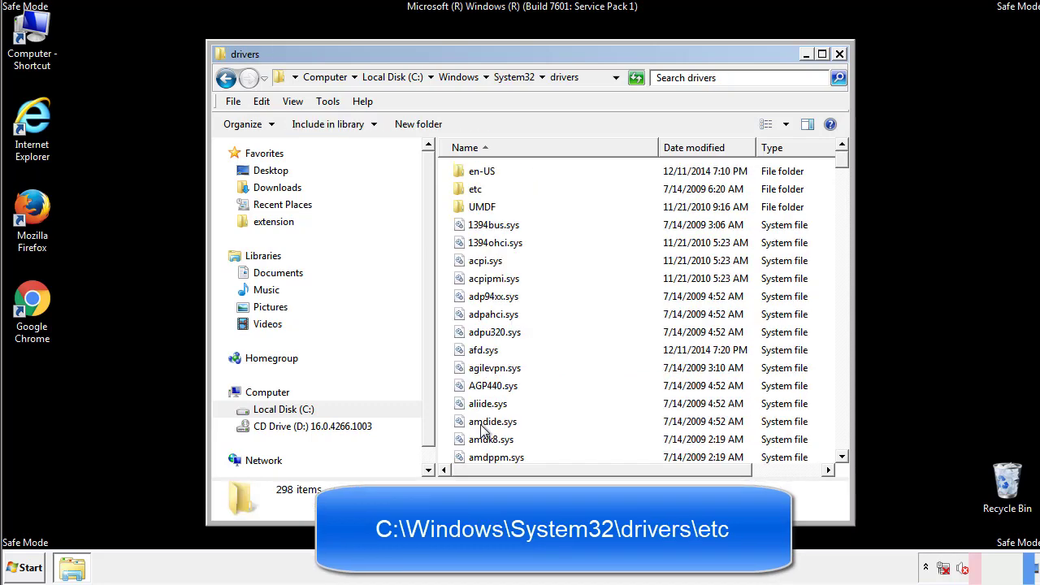
double_click(466, 195)
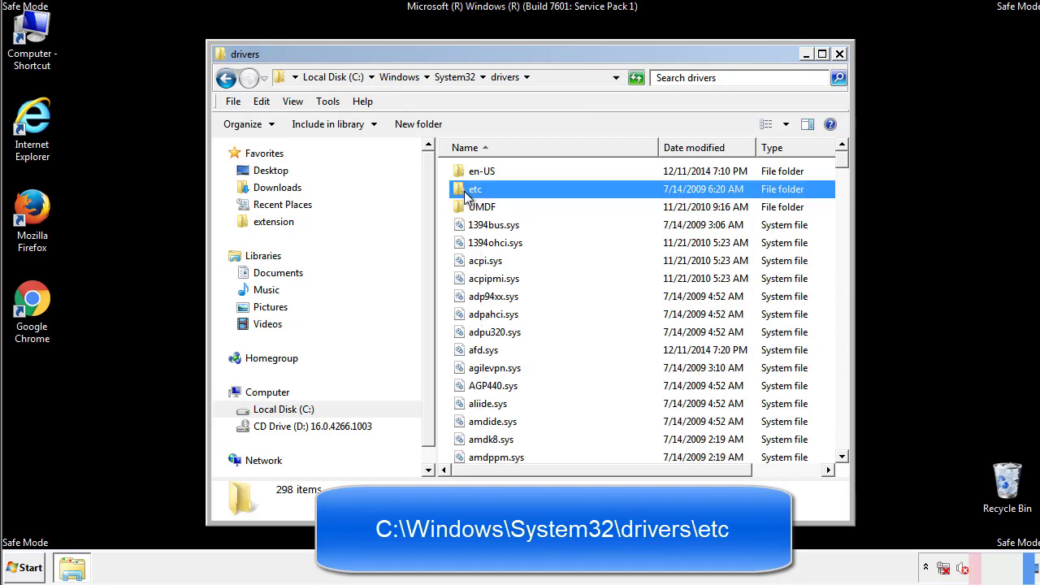
double_click(473, 176)
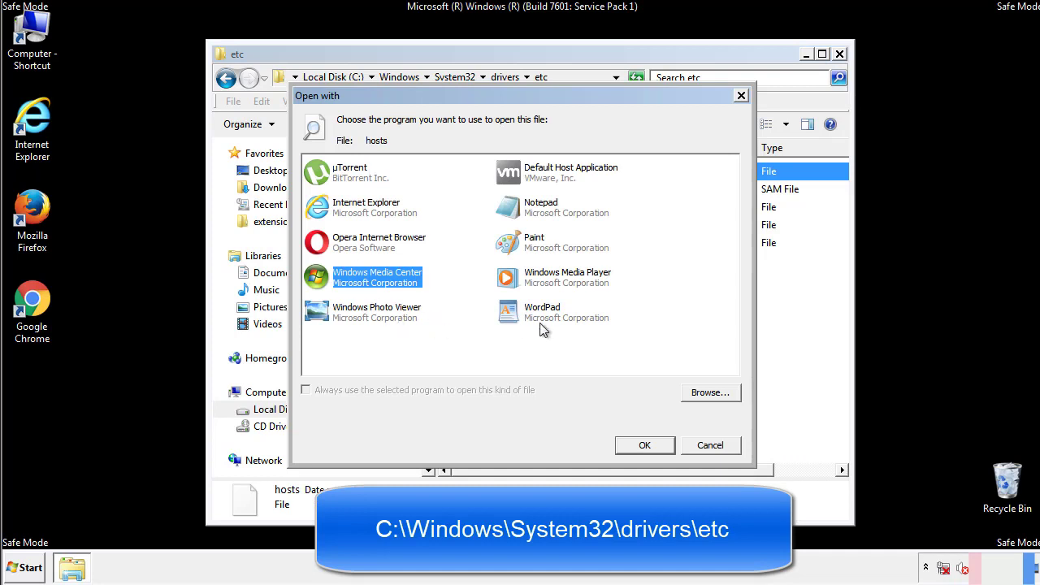
- Open hosts in Notepad and delete the four suspicious IP entries at its end
left_click(526, 210)
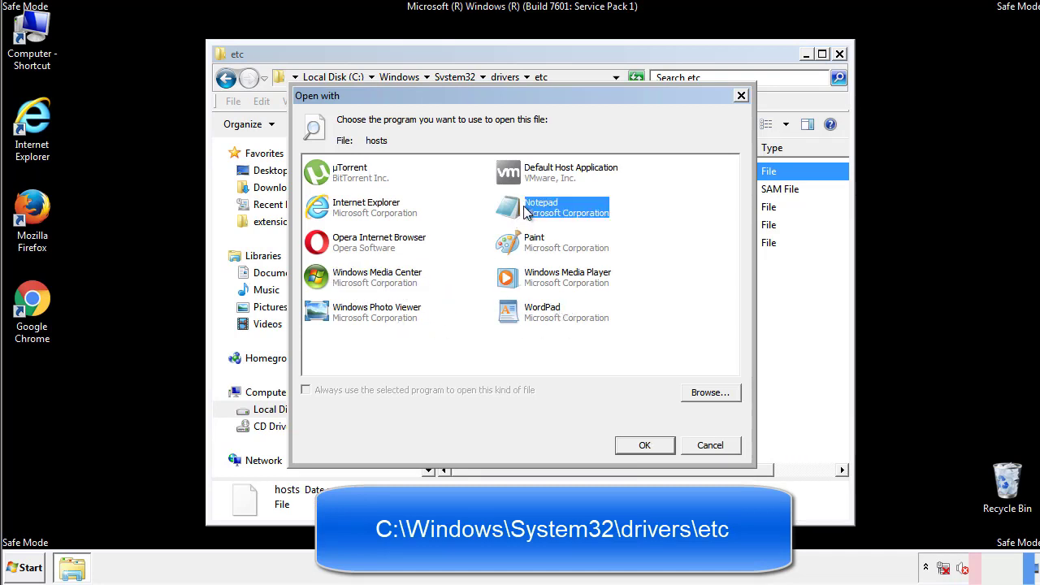
left_click(644, 446)
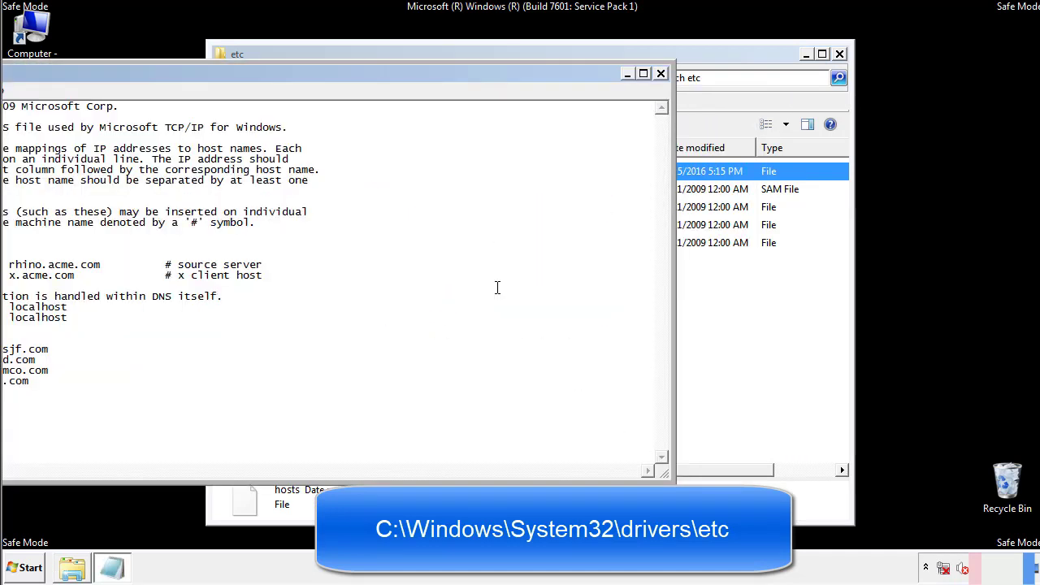
left_click_drag(425, 81, 661, 88)
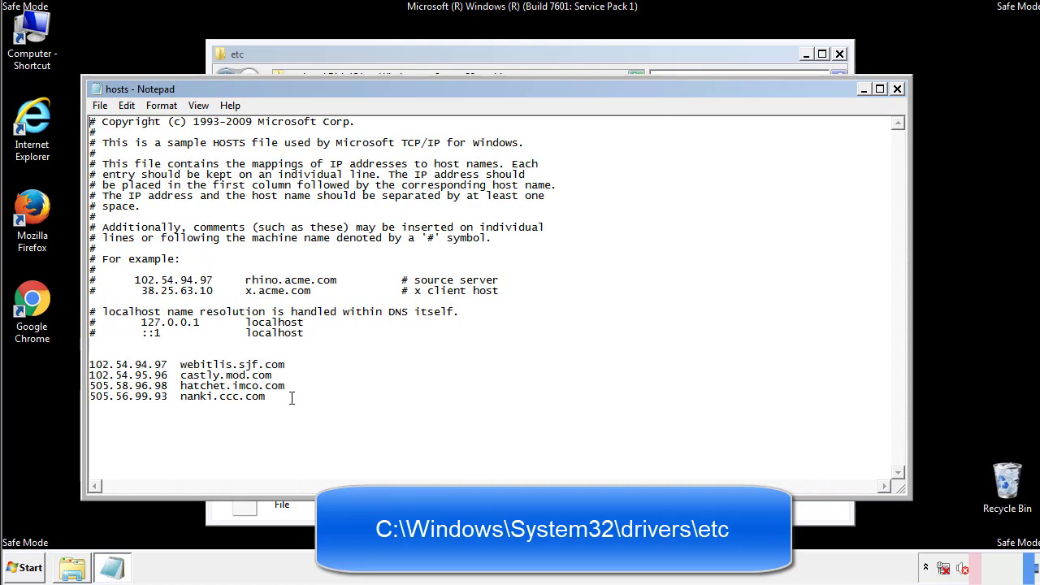
left_click_drag(282, 397, 89, 364)
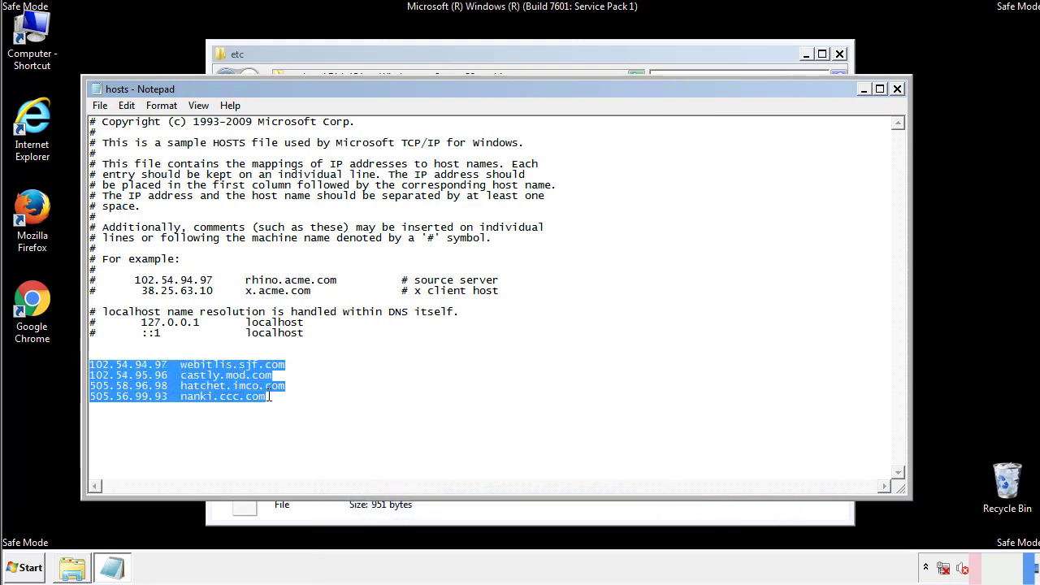
key("Delete")
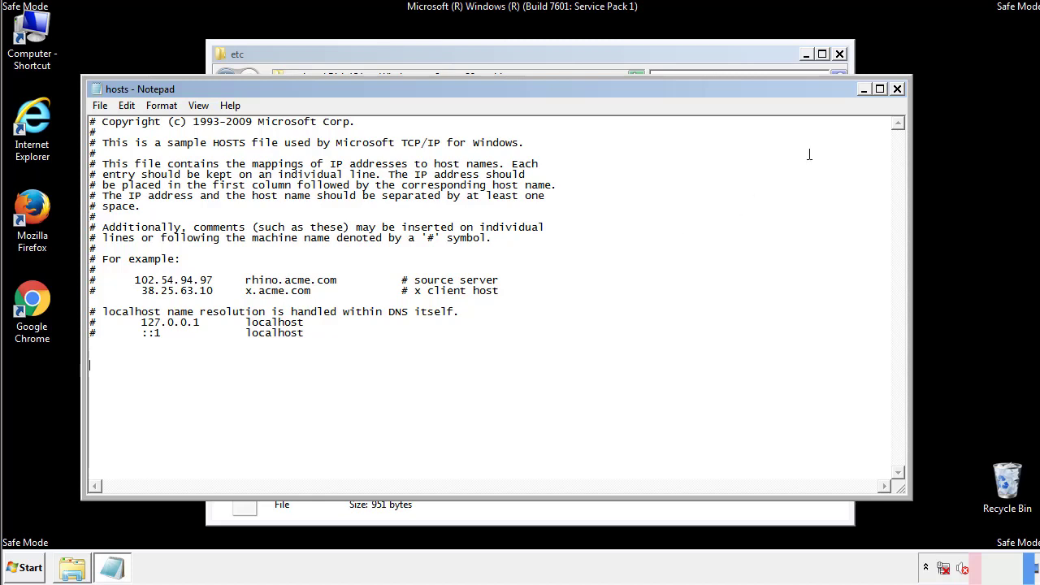
- Save the edited hosts file and close the etc folder
left_click(897, 89)
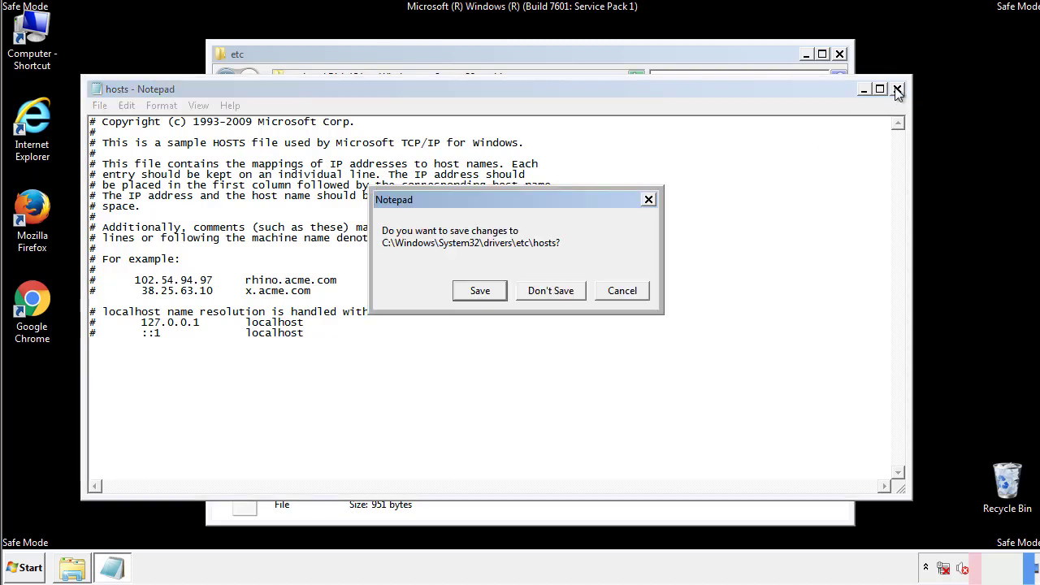
left_click(459, 299)
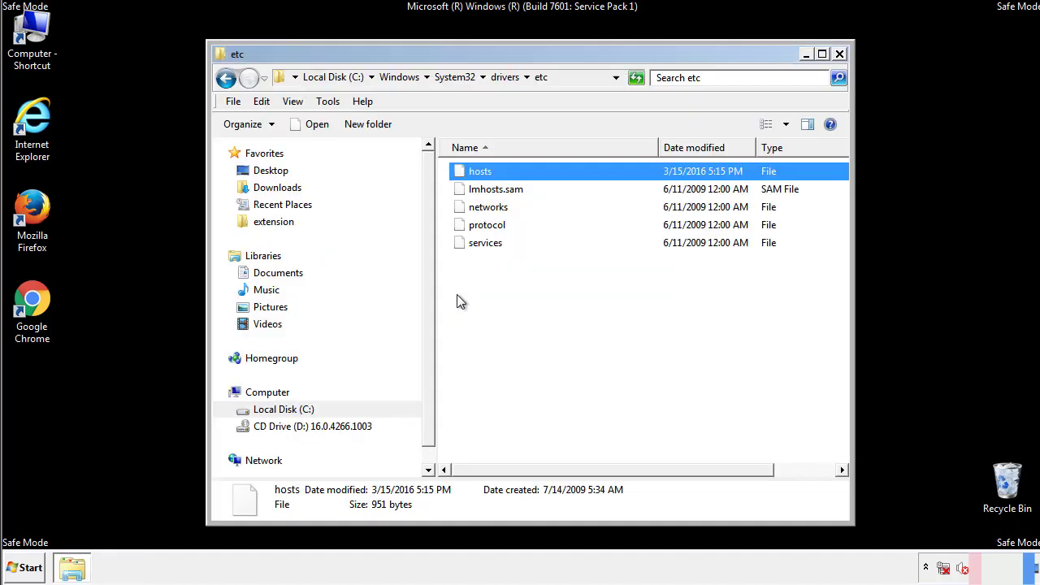
left_click(839, 54)
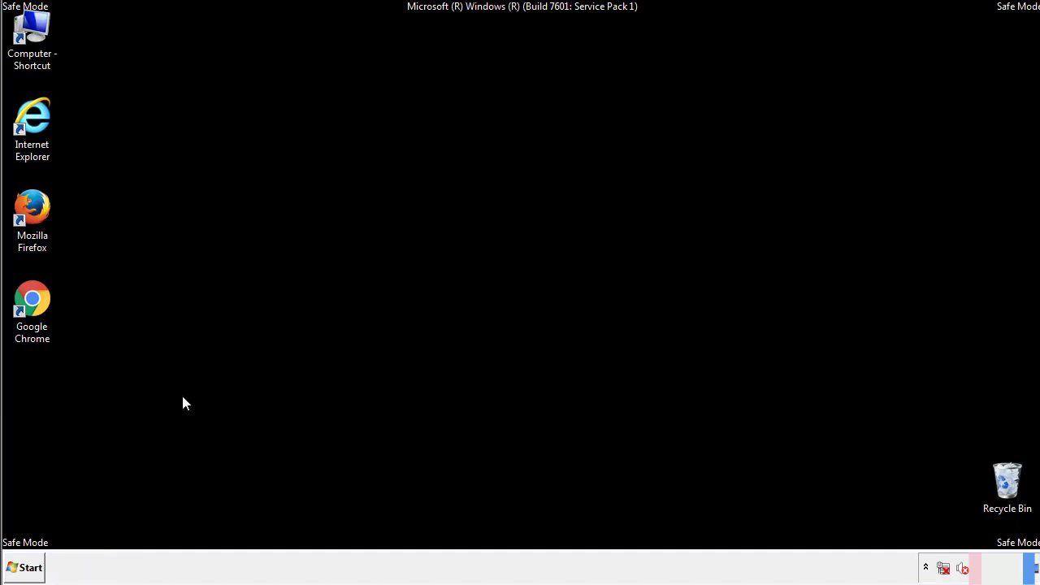
- Open the Startup folder from All Programs in an Explorer window
left_click(24, 567)
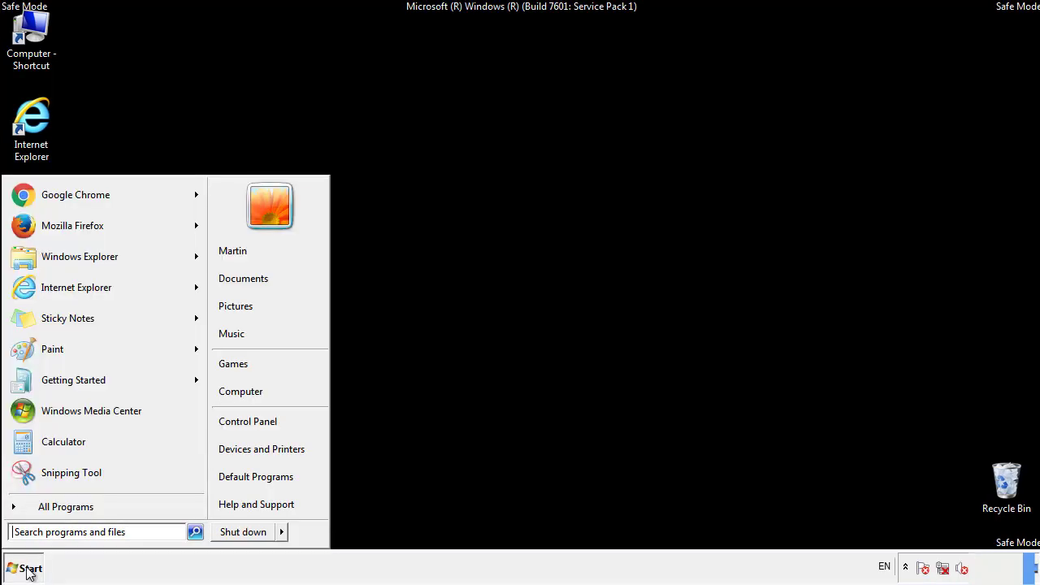
left_click(47, 512)
right_click(40, 447)
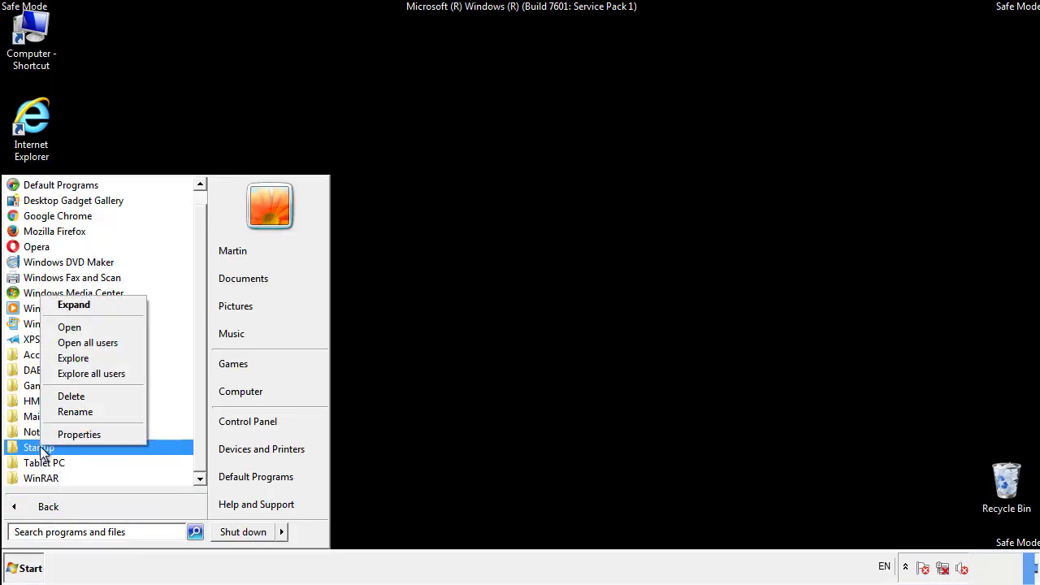
left_click(71, 326)
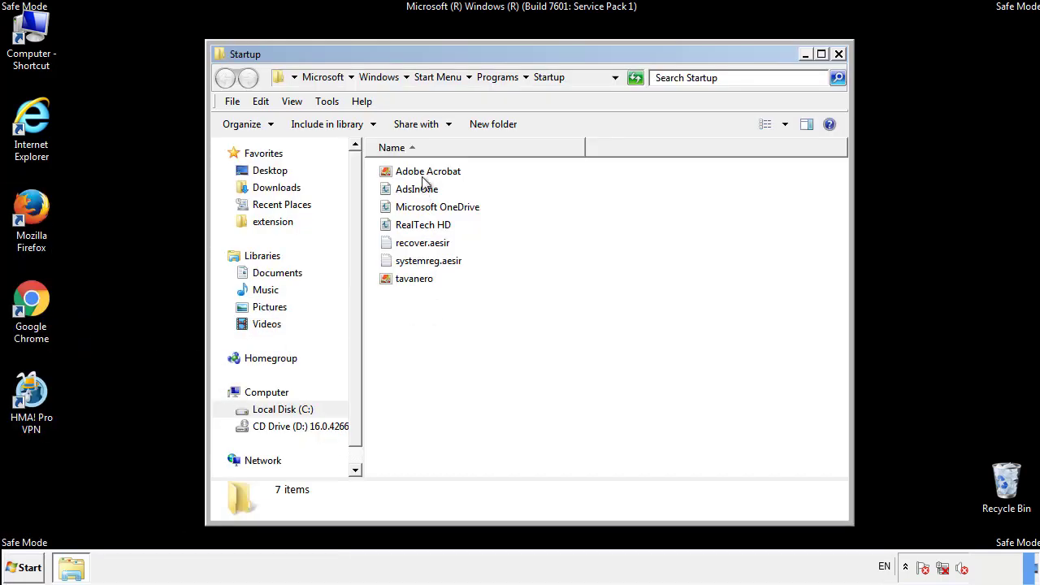
- Delete AdsInOne, recover.aesir, systemreg.aesir and tavanero from Startup, then close the folder
left_click(425, 192)
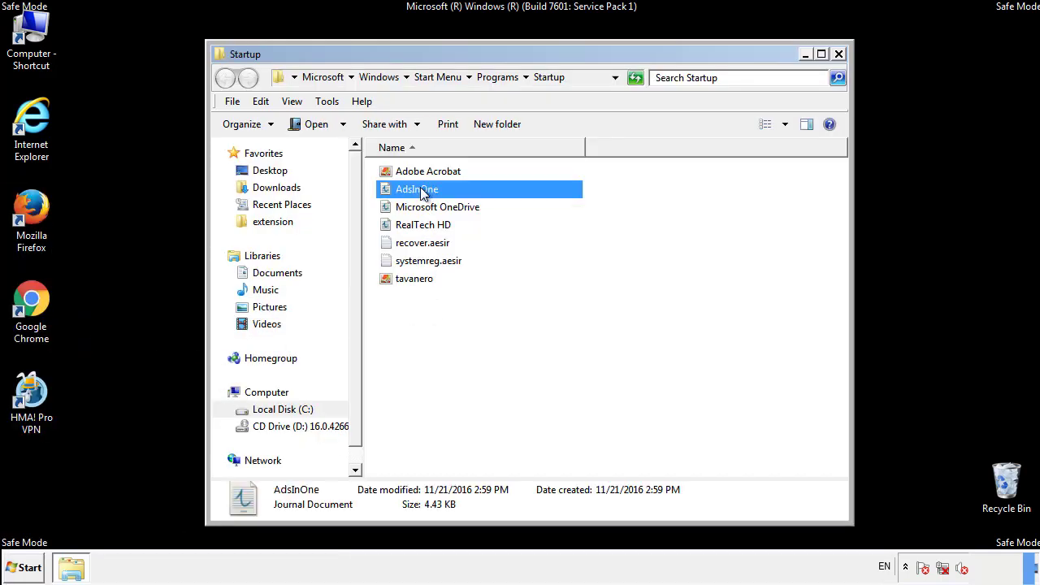
left_click(429, 246, "ctrl")
left_click(429, 261, "ctrl")
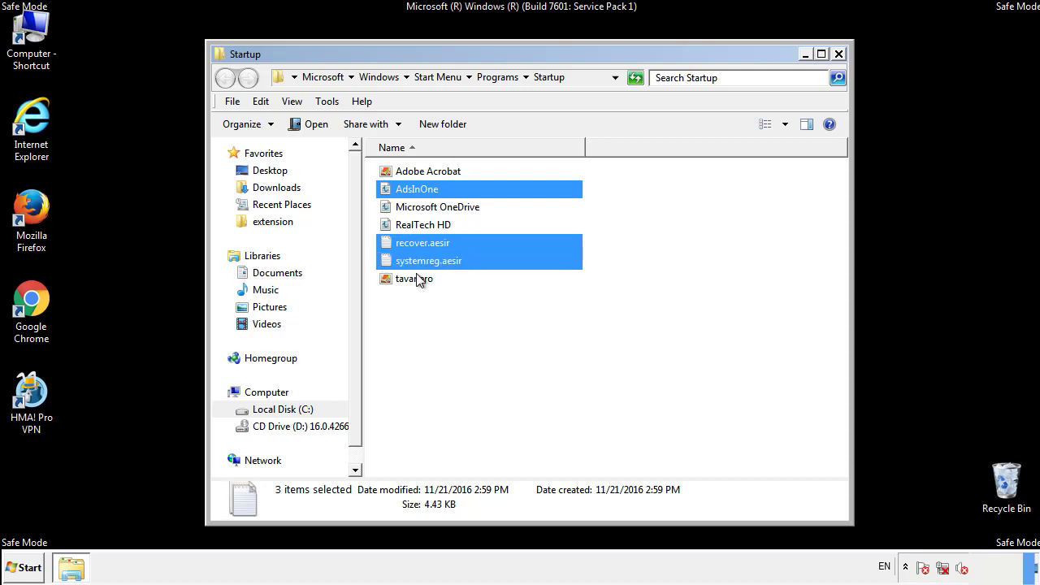
left_click(415, 277, "ctrl")
right_click(411, 280)
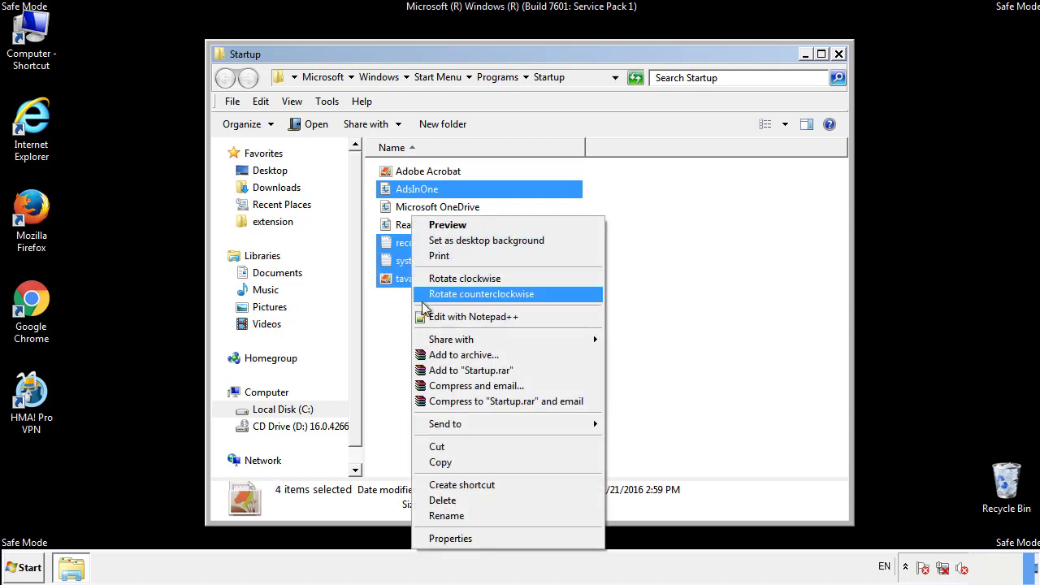
left_click(438, 499)
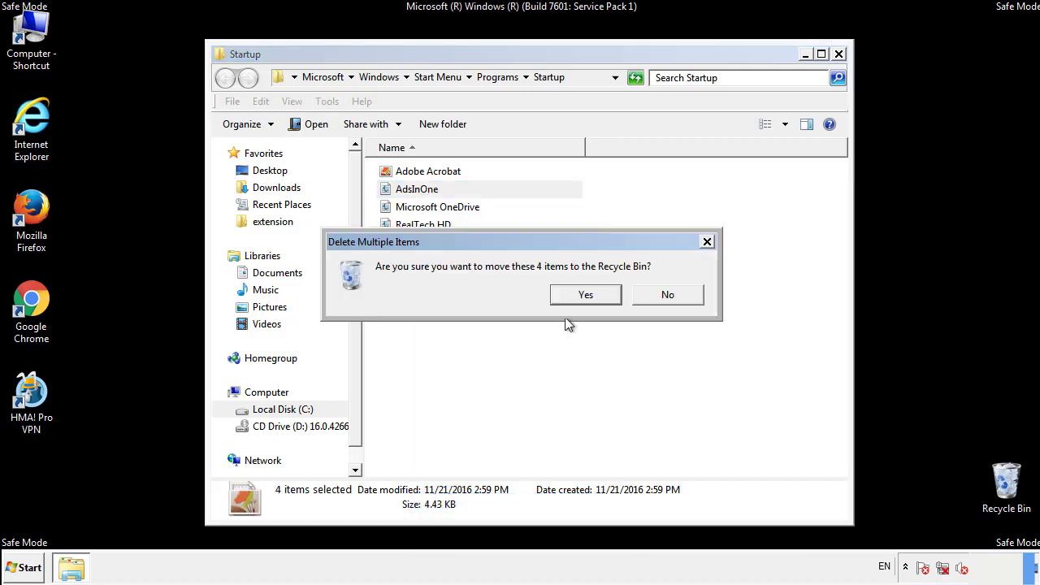
left_click(576, 296)
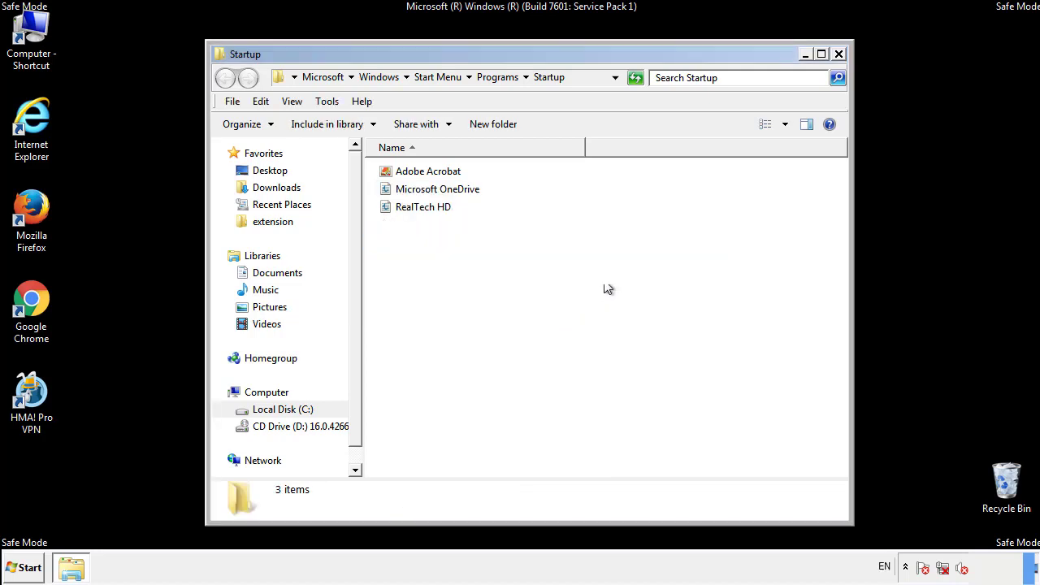
left_click(839, 55)
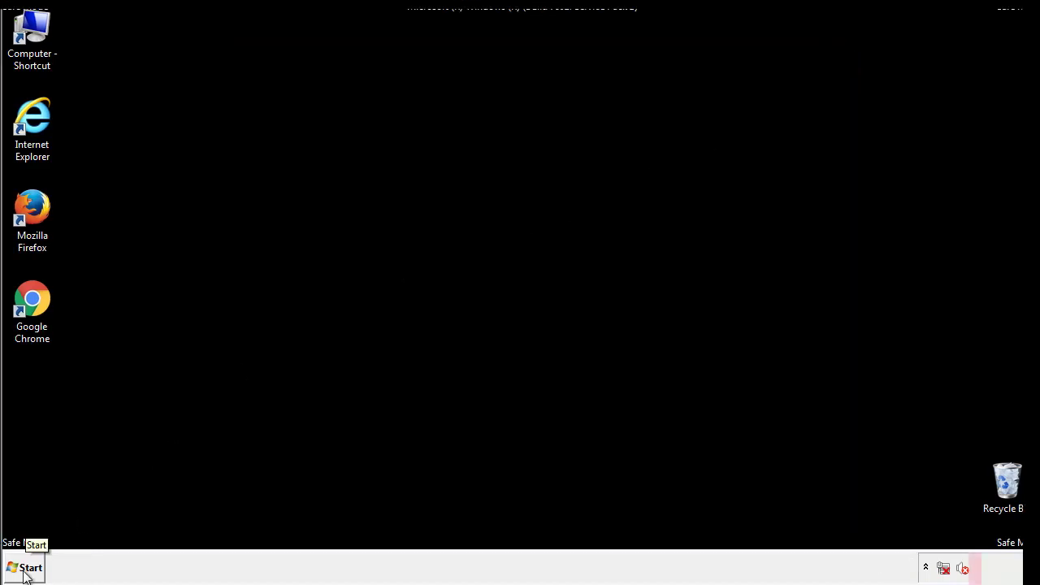
left_click(24, 571)
- Launch regedit and expand HKLM > SOFTWARE > Microsoft > Windows > CurrentVersion to reveal Run
type("reged")
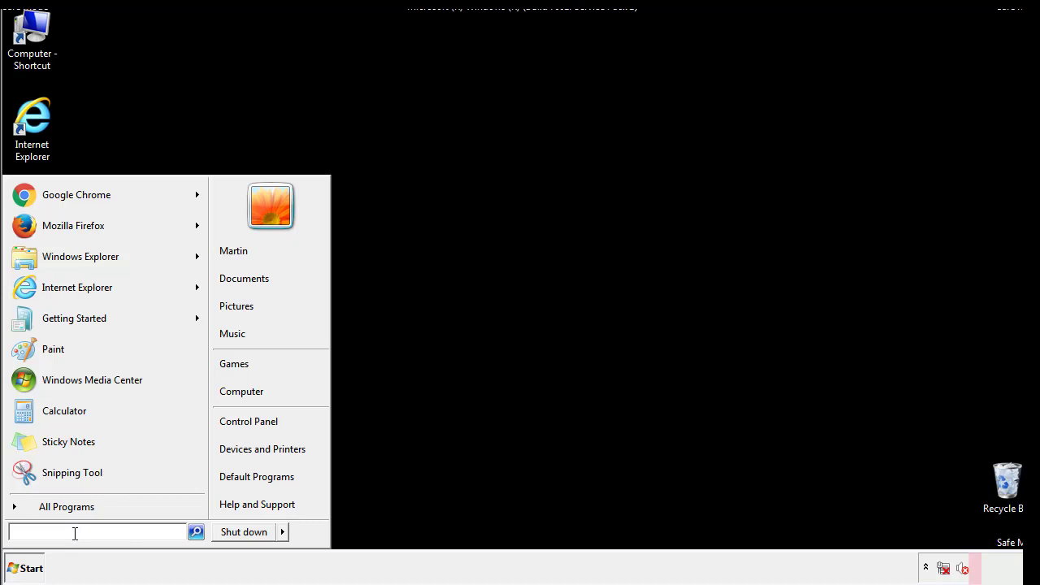
type("it")
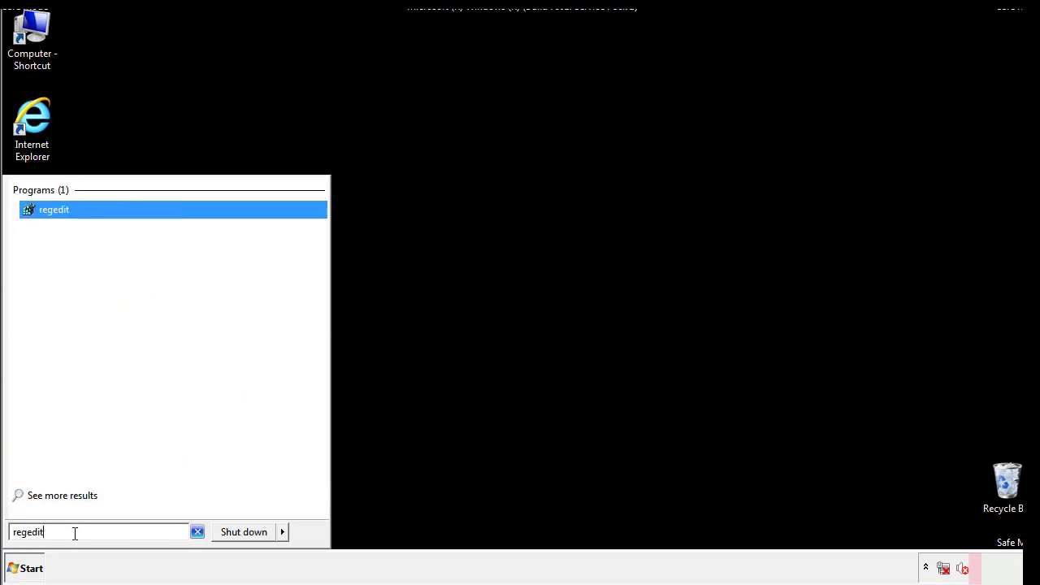
key("Return")
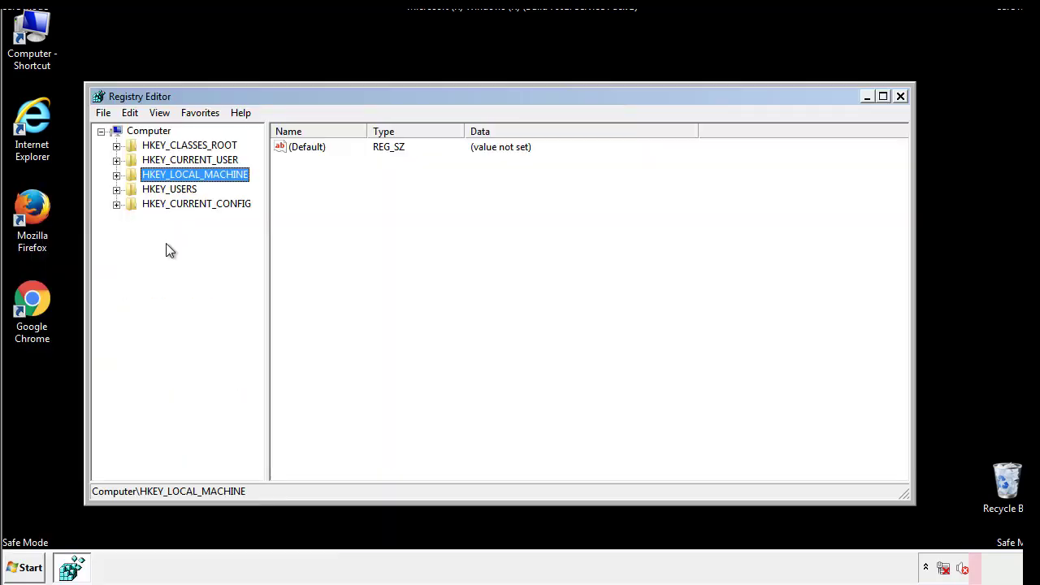
left_click(116, 176)
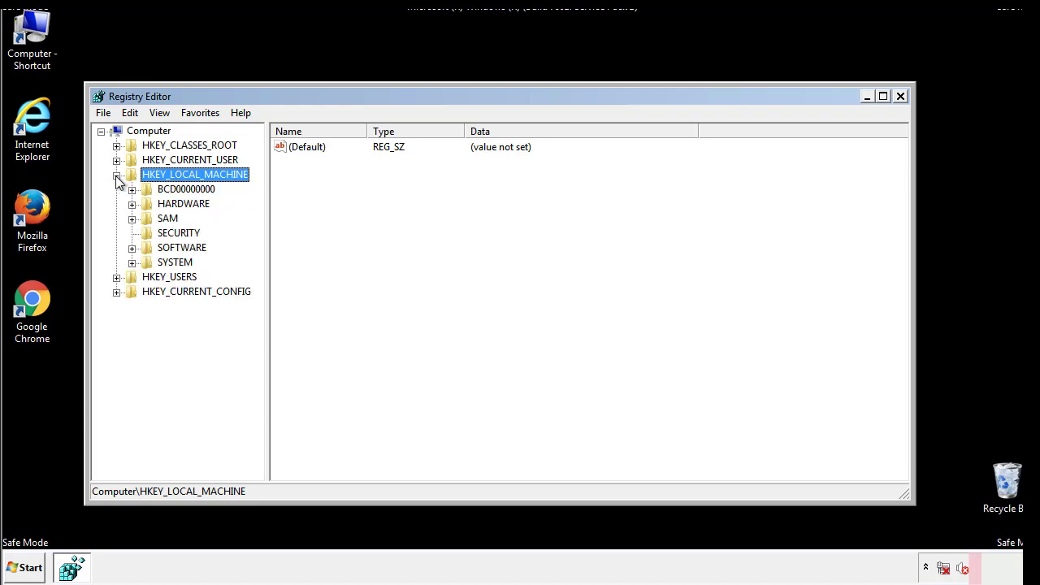
left_click(131, 248)
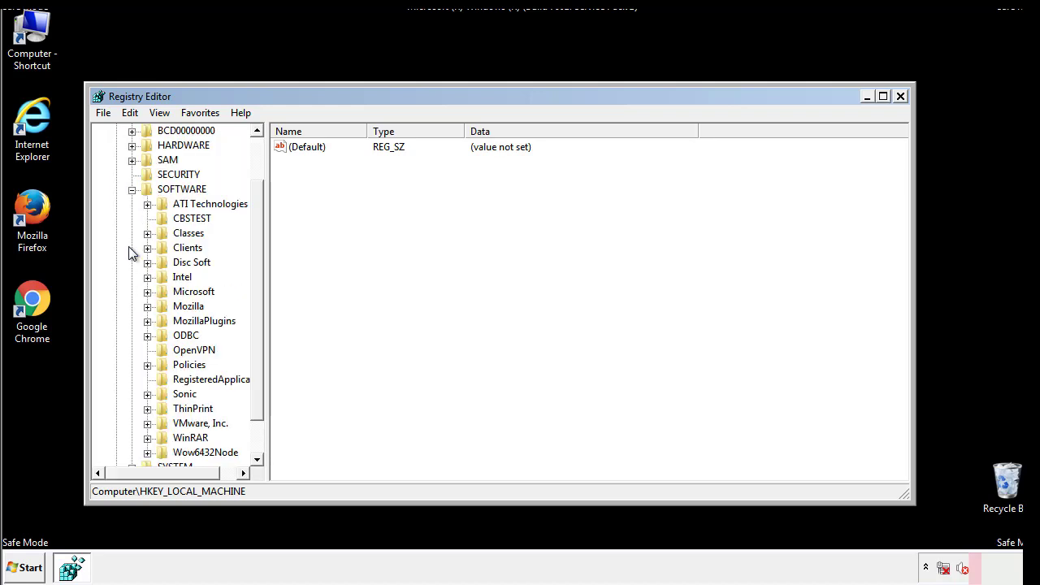
left_click_drag(258, 242, 255, 267)
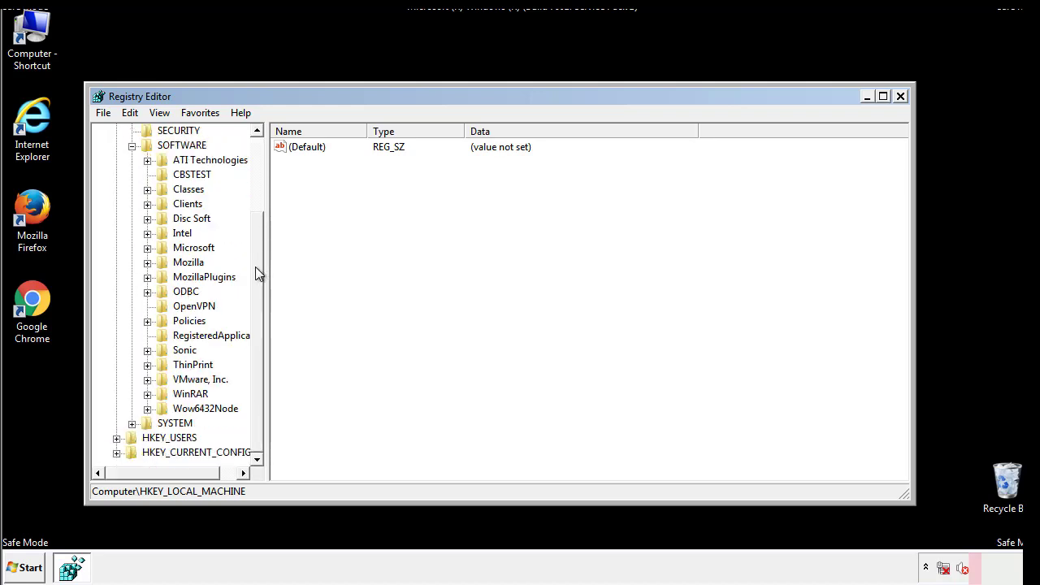
left_click(147, 247)
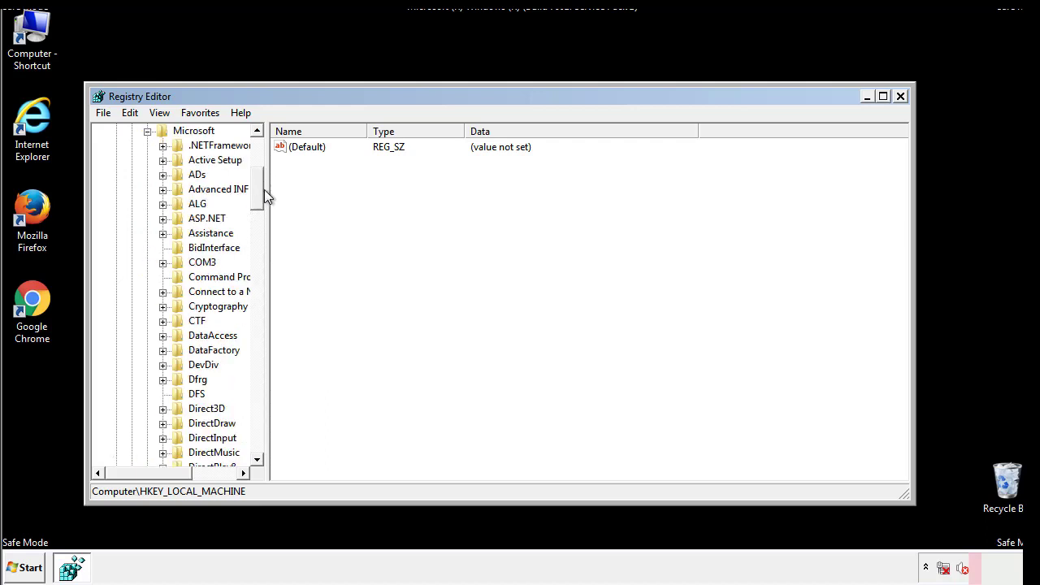
left_click_drag(258, 202, 260, 416)
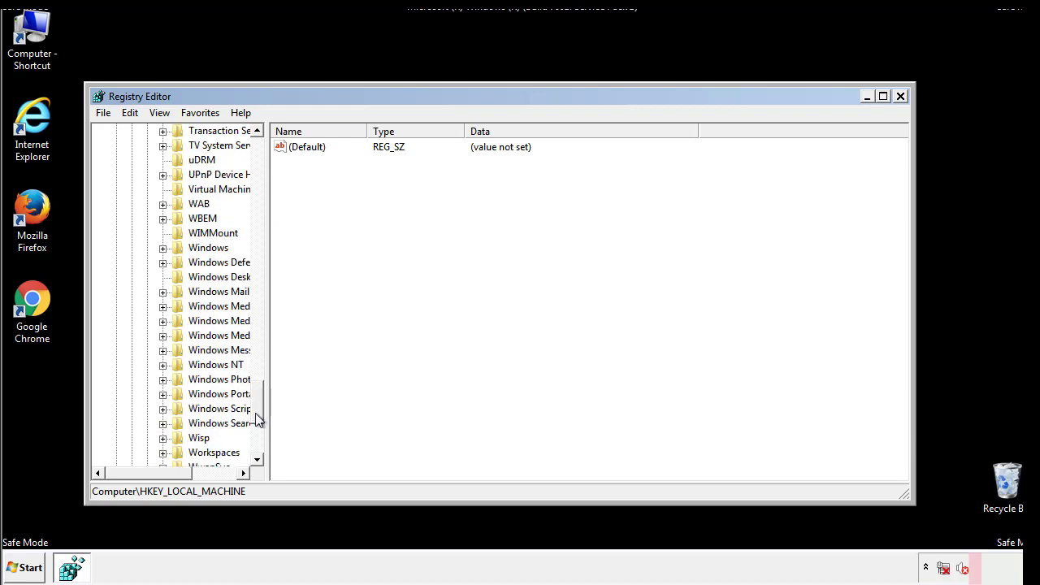
left_click(162, 248)
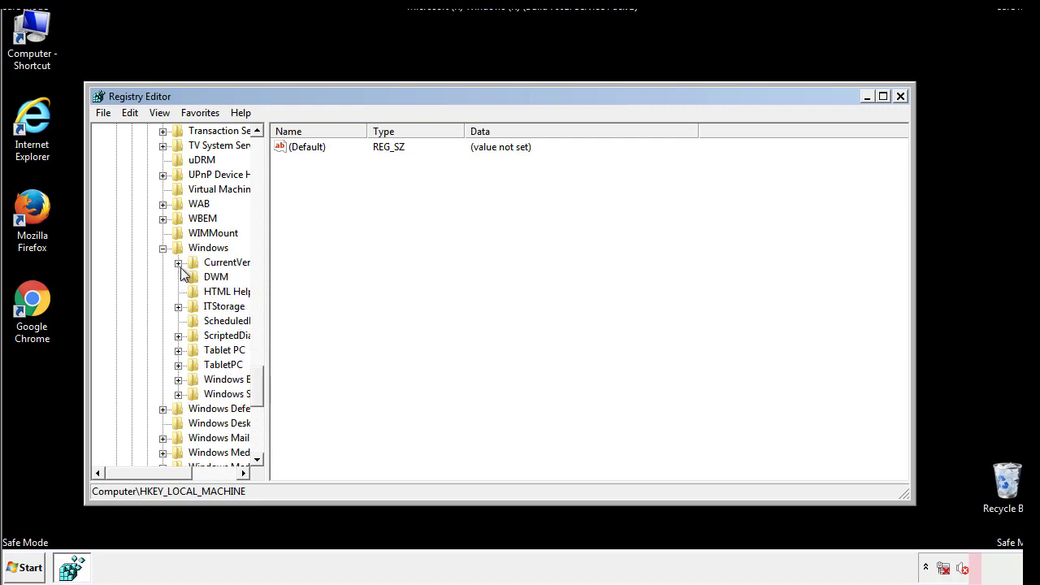
left_click_drag(142, 475, 164, 475)
left_click(134, 262)
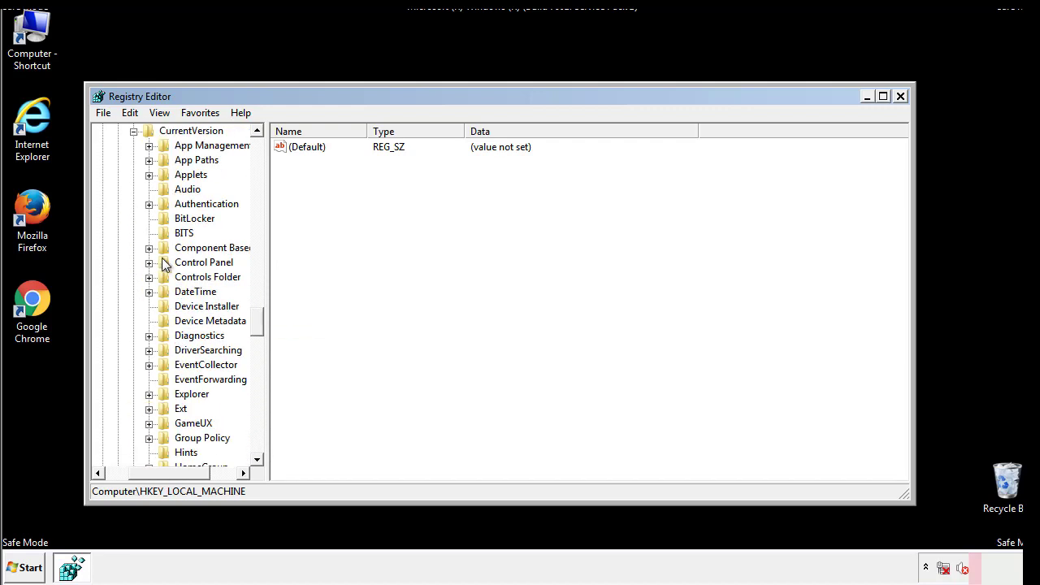
left_click_drag(260, 324, 260, 371)
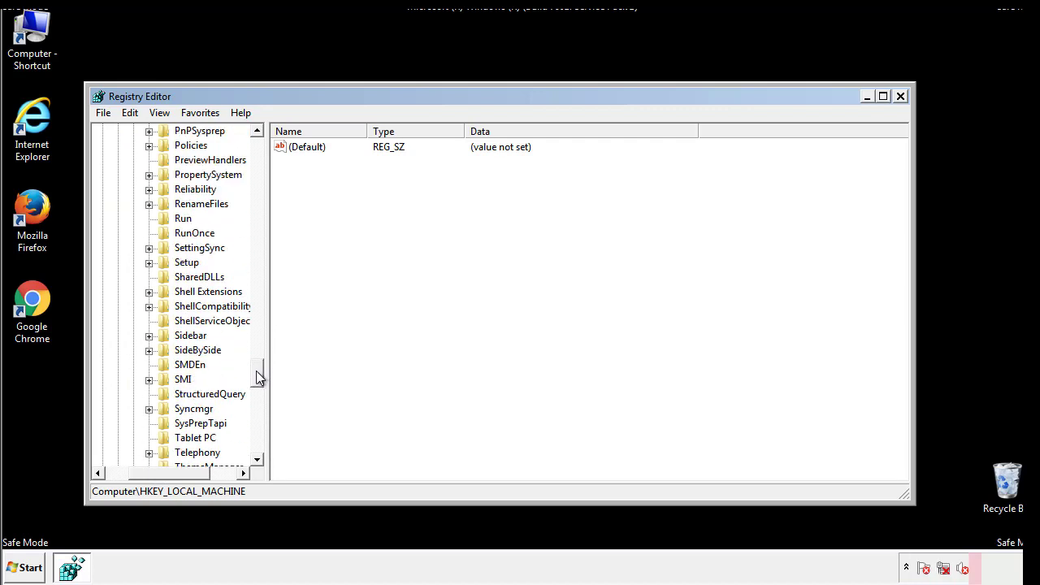
- Delete the tappi.loc value from HKLM's CurrentVersion Run key, then collapse HKEY_LOCAL_MACHINE
left_click(168, 219)
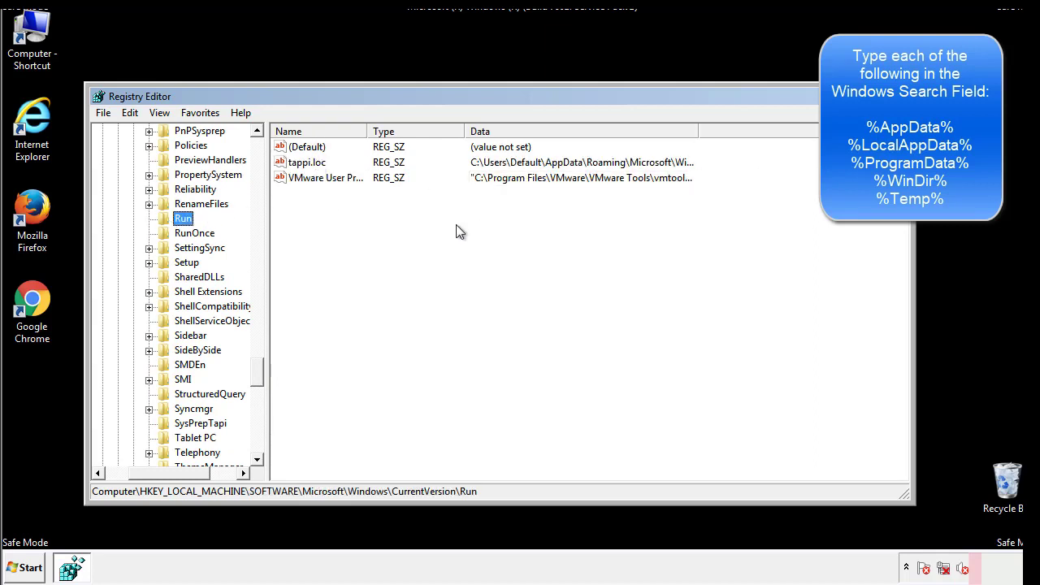
left_click(308, 168)
right_click(303, 165)
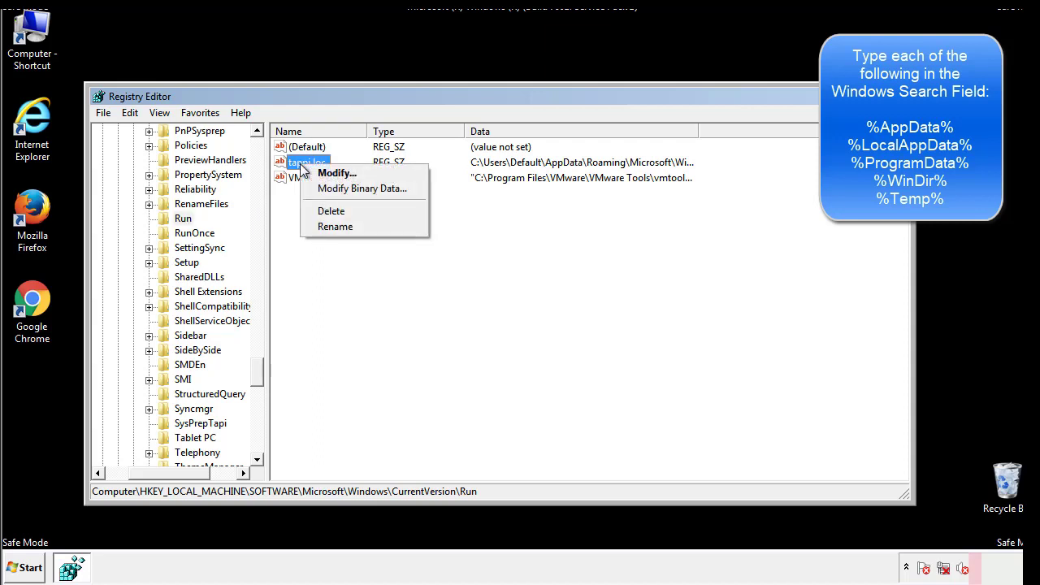
left_click(326, 211)
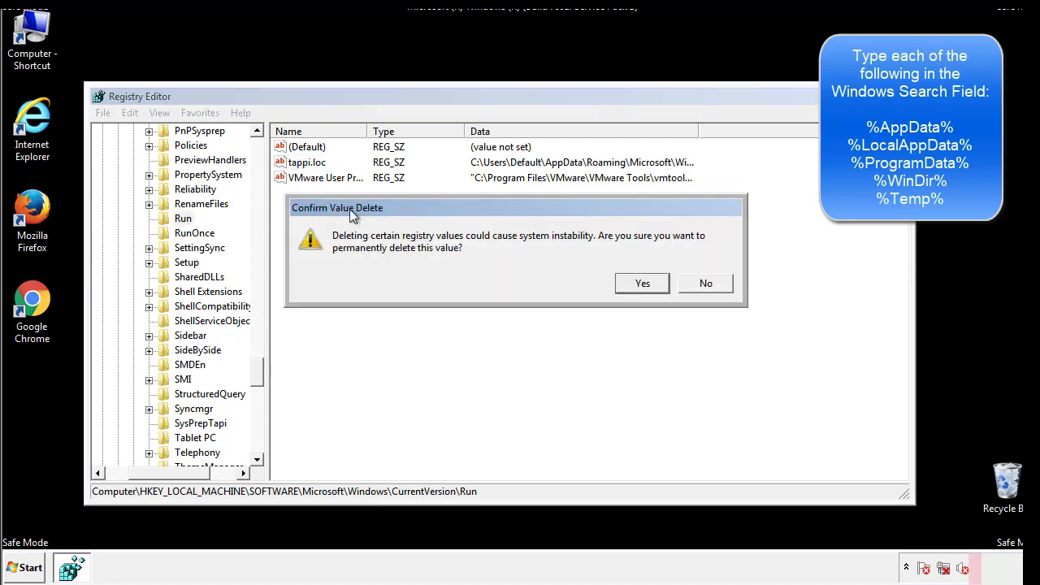
left_click(637, 285)
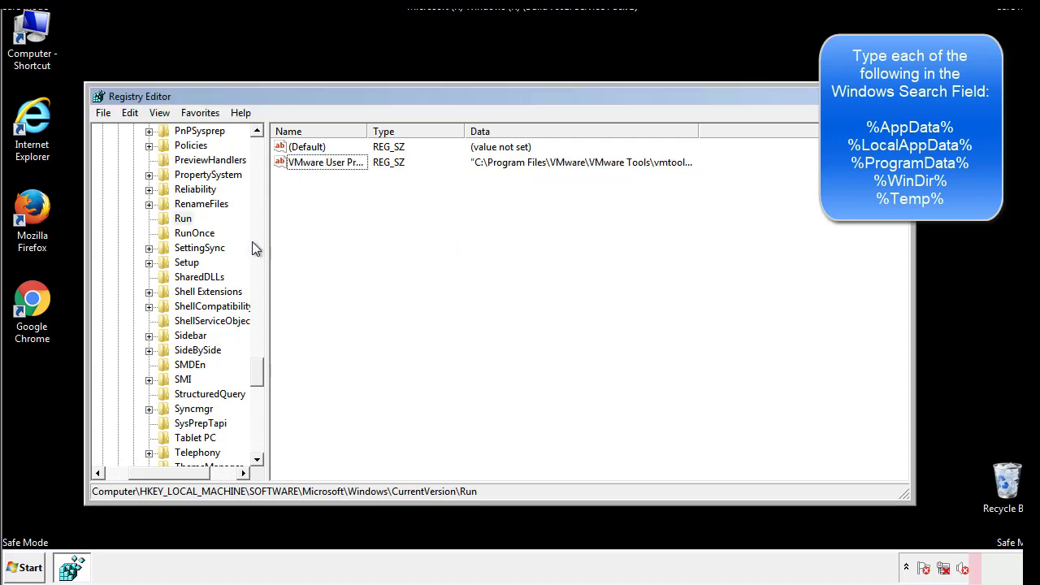
left_click_drag(258, 368, 237, 455)
left_click_drag(164, 473, 126, 478)
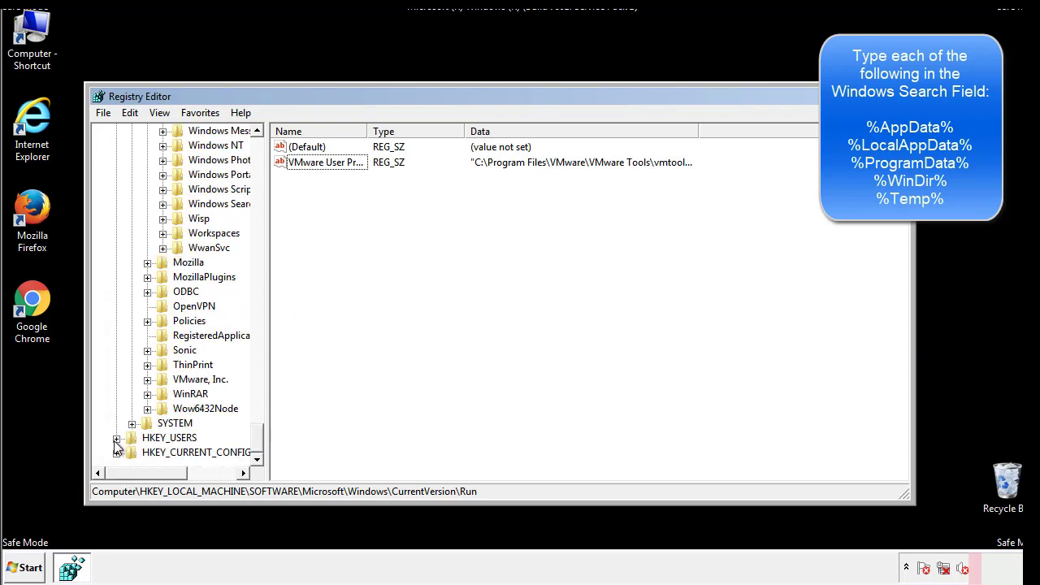
left_click_drag(258, 445, 268, 162)
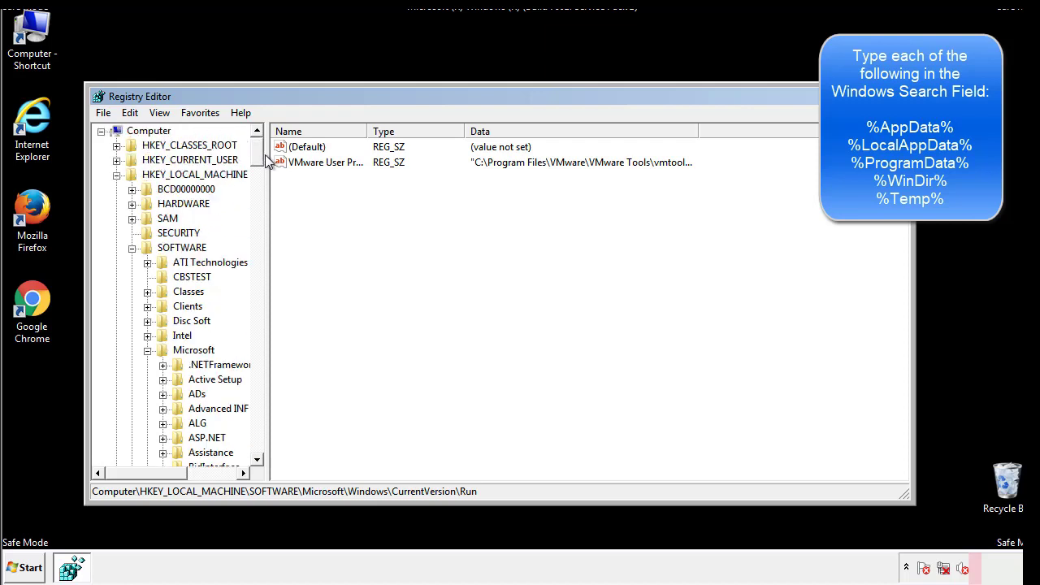
left_click(117, 173)
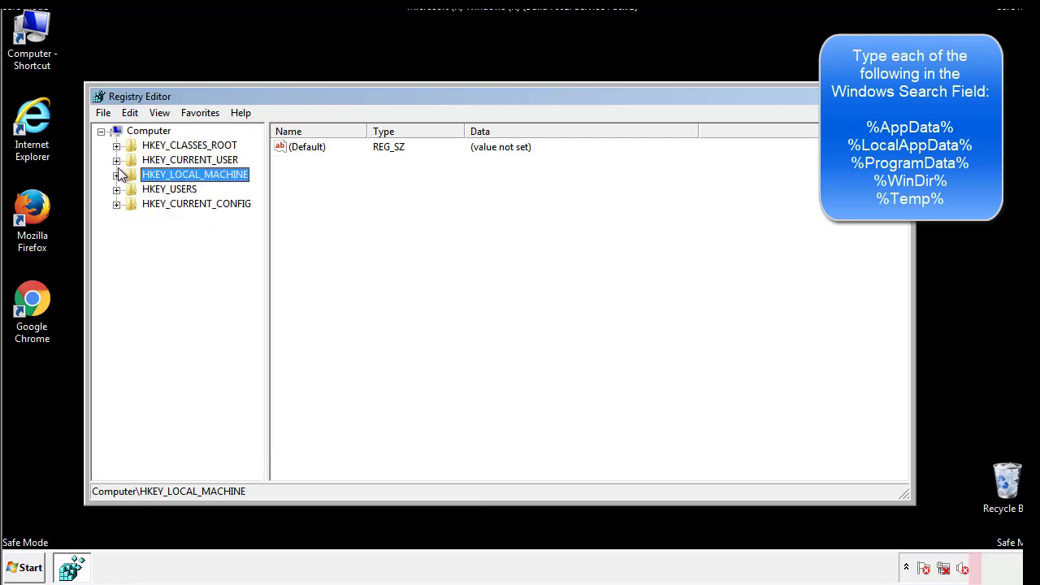
- Expand HKEY_CURRENT_USER > Software > Microsoft > Windows > CurrentVersion
left_click(116, 160)
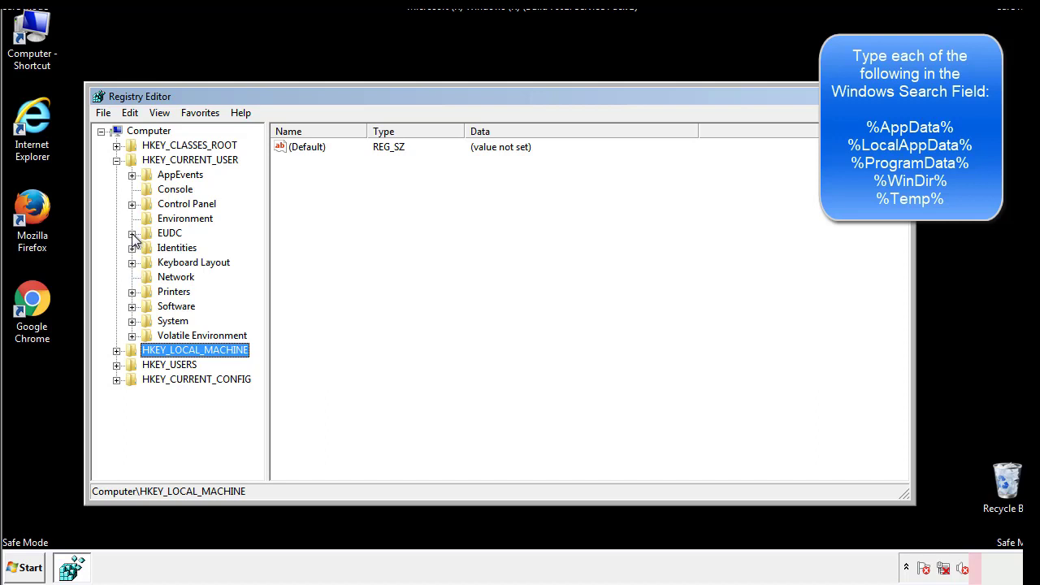
left_click(131, 306)
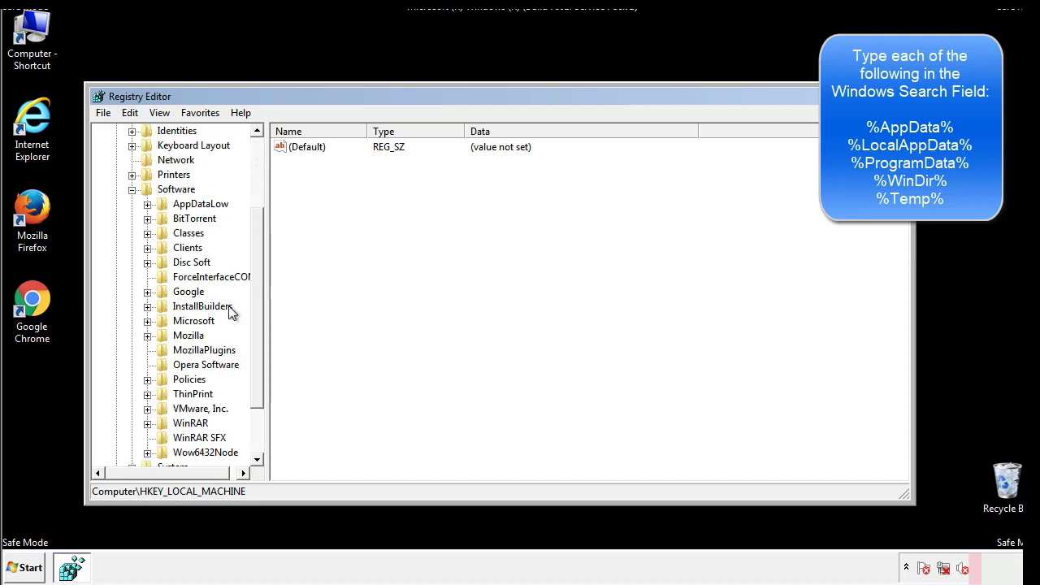
left_click_drag(255, 295, 255, 309)
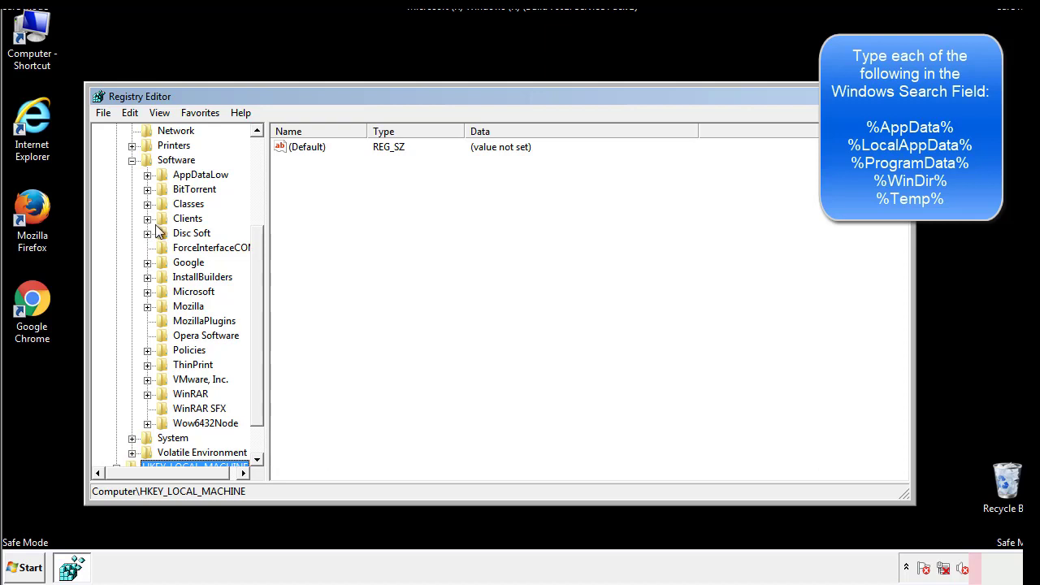
left_click(147, 292)
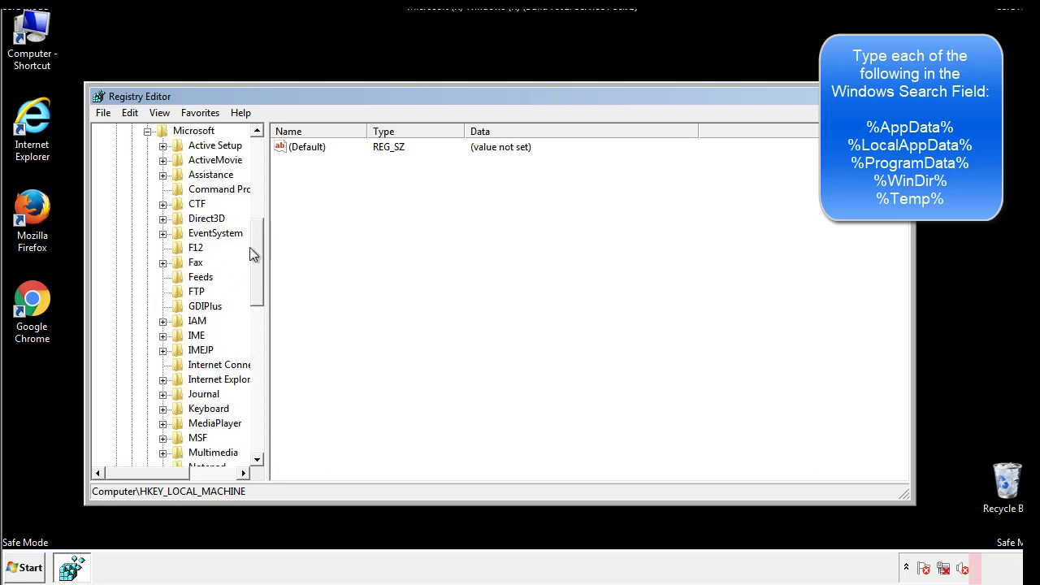
left_click_drag(252, 240, 256, 339)
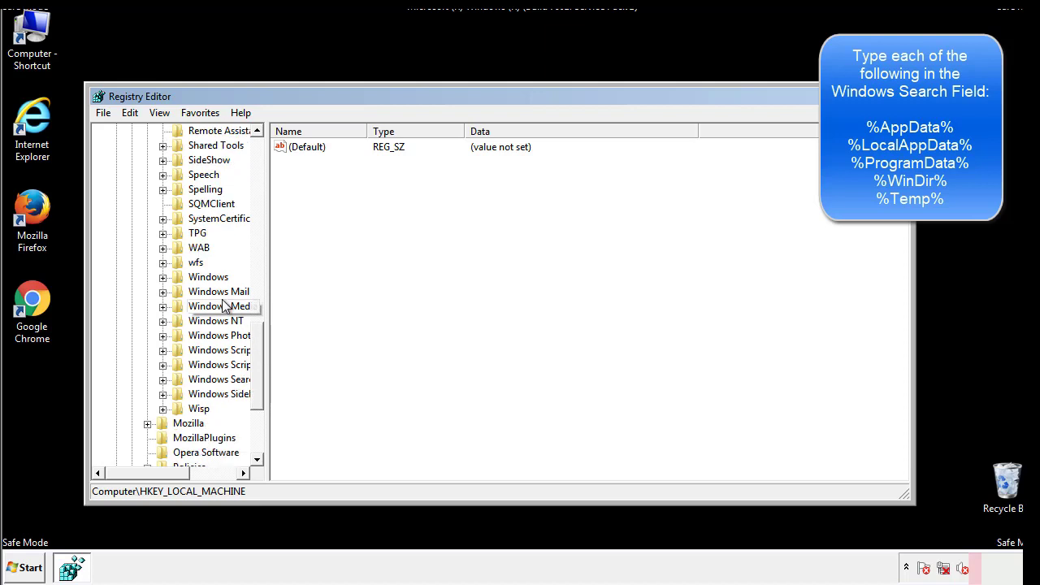
left_click(164, 278)
left_click(178, 291)
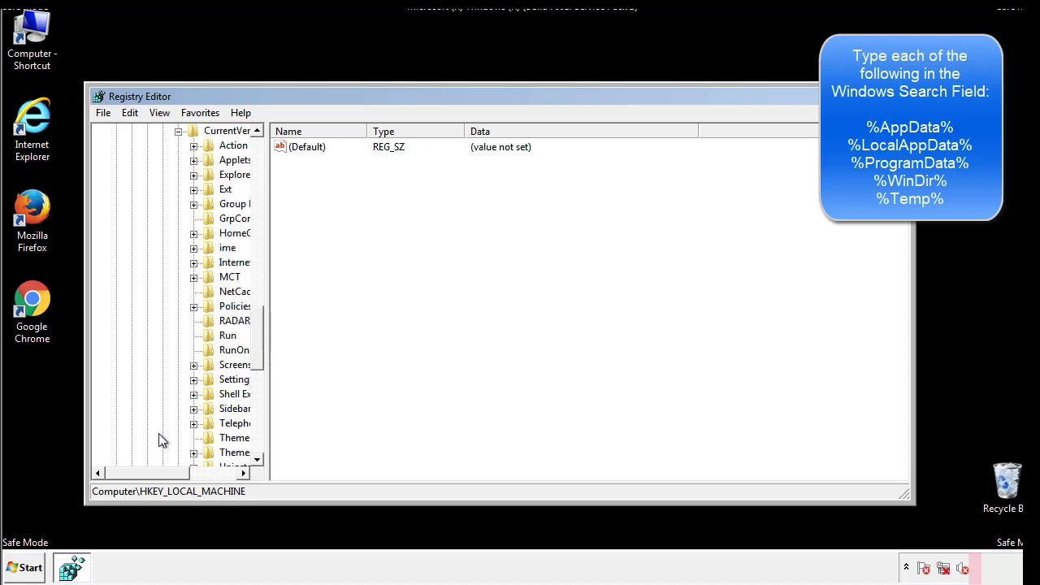
left_click_drag(156, 475, 183, 473)
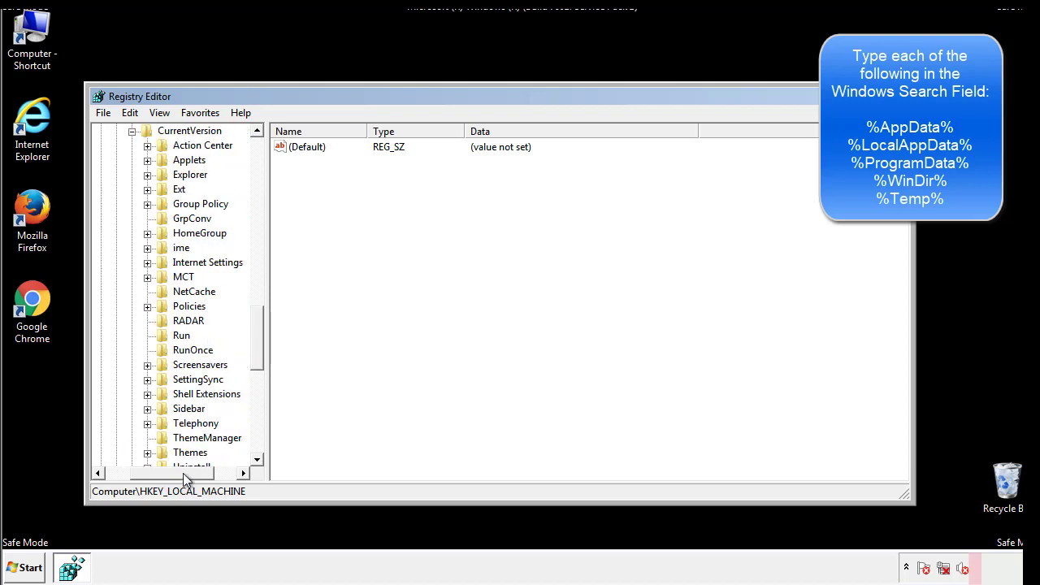
- Review the current-user Run key, holding only a DAEMON Tools Lite entry, then collapse Windows
left_click(180, 335)
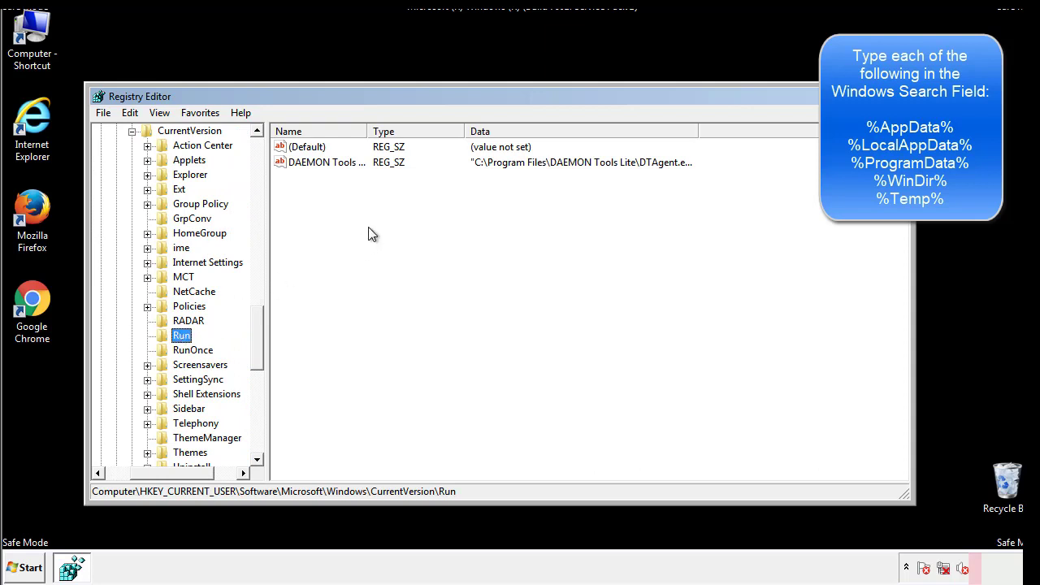
left_click(385, 188)
left_click_drag(302, 237, 374, 185)
left_click_drag(172, 470, 146, 472)
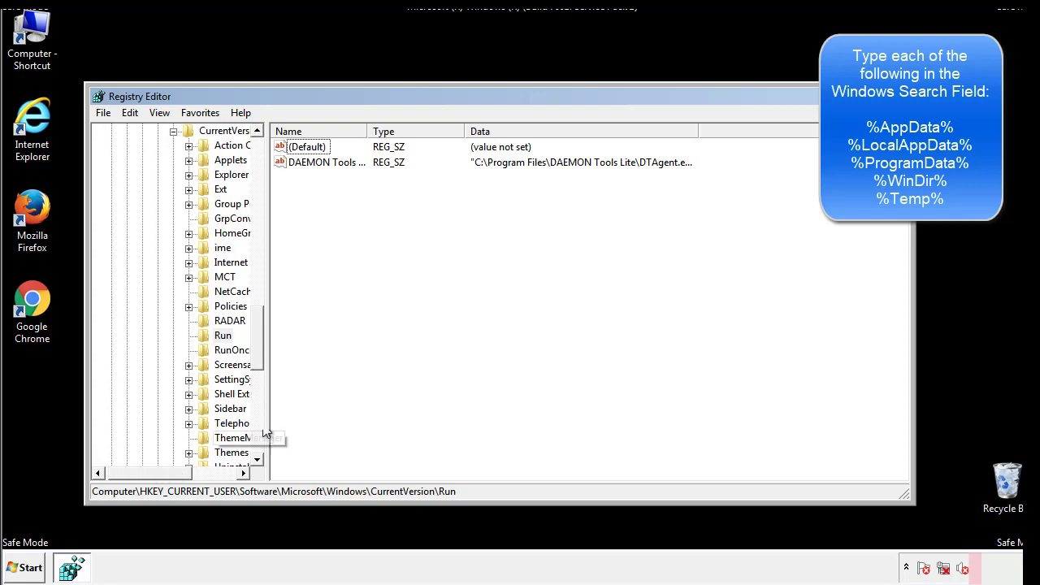
left_click_drag(259, 359, 266, 308)
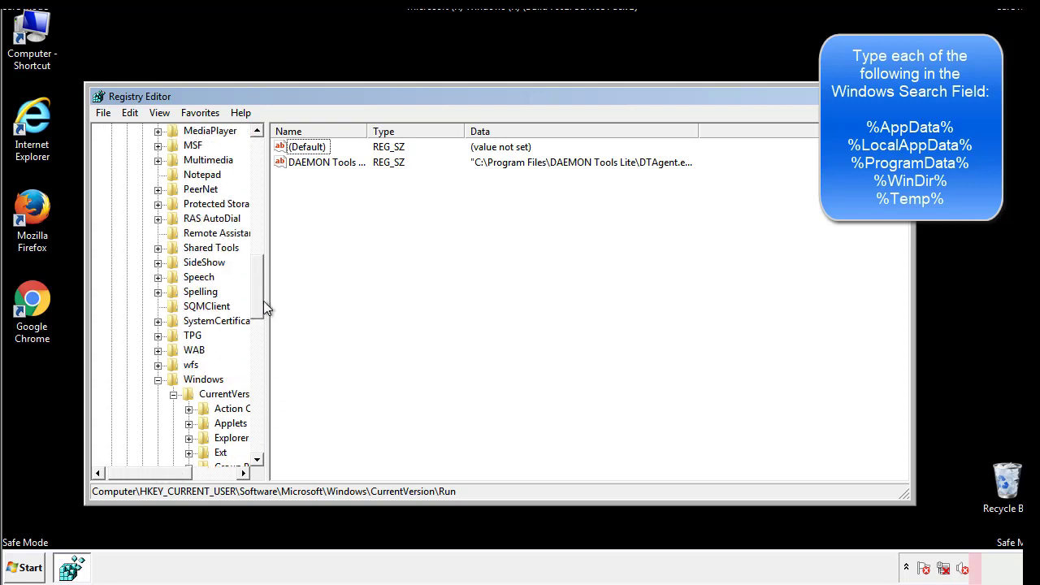
left_click(159, 380)
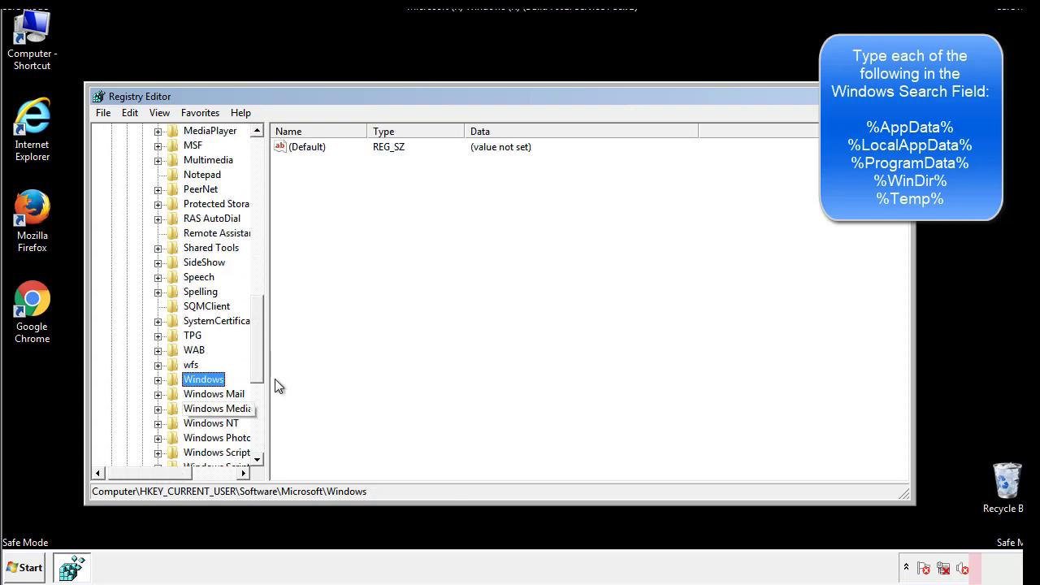
left_click_drag(263, 366, 262, 230)
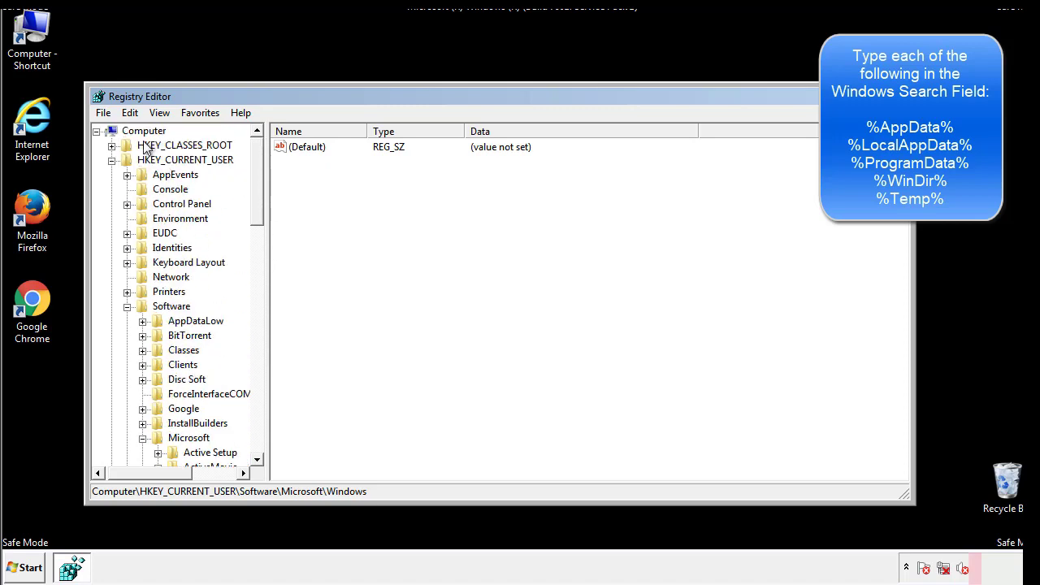
left_click(130, 113)
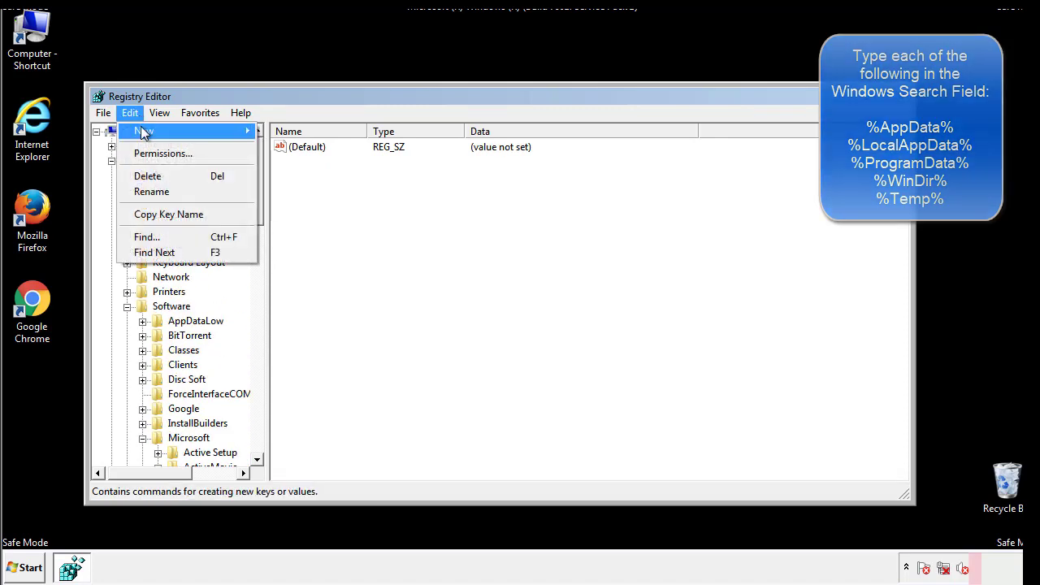
- Search the registry for %temp% to locate the VolumeCaches Temporary Files key
left_click(147, 236)
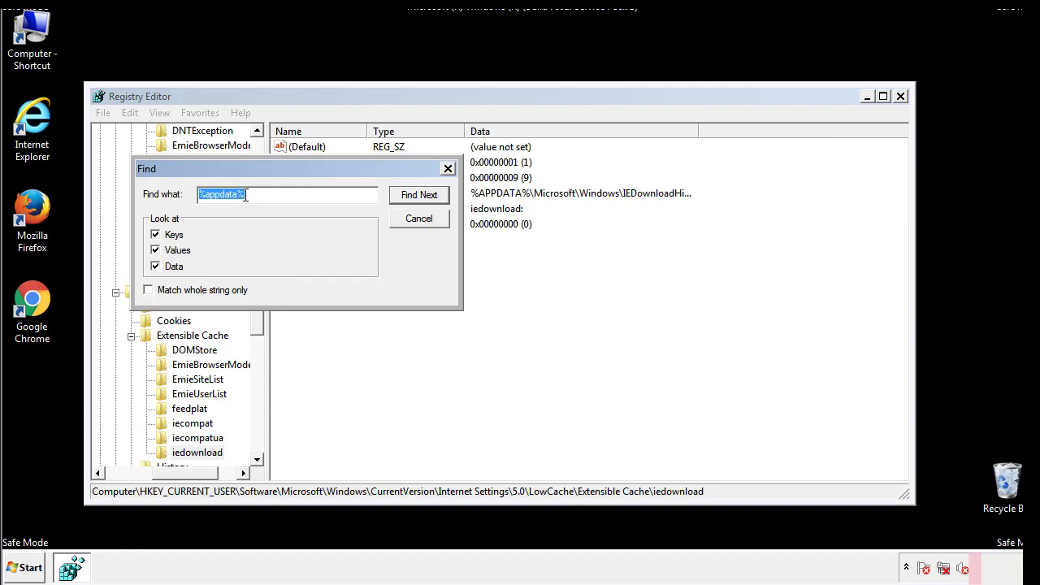
type("%temp%")
key("Return")
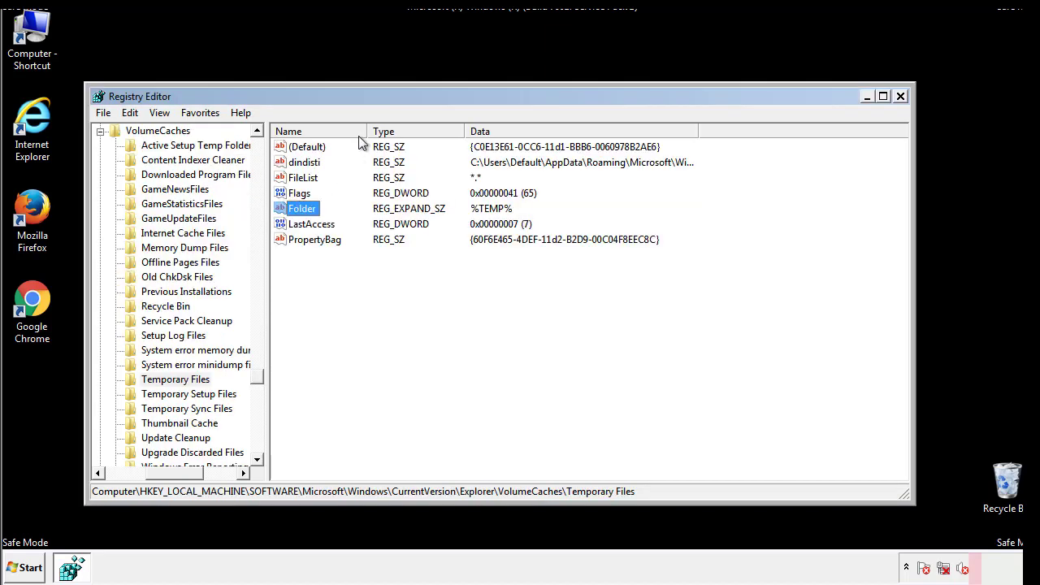
- Delete all seven Temporary Files values, including dindisti, and close Registry Editor
left_click(425, 276)
left_click_drag(355, 266, 295, 152)
right_click(294, 153)
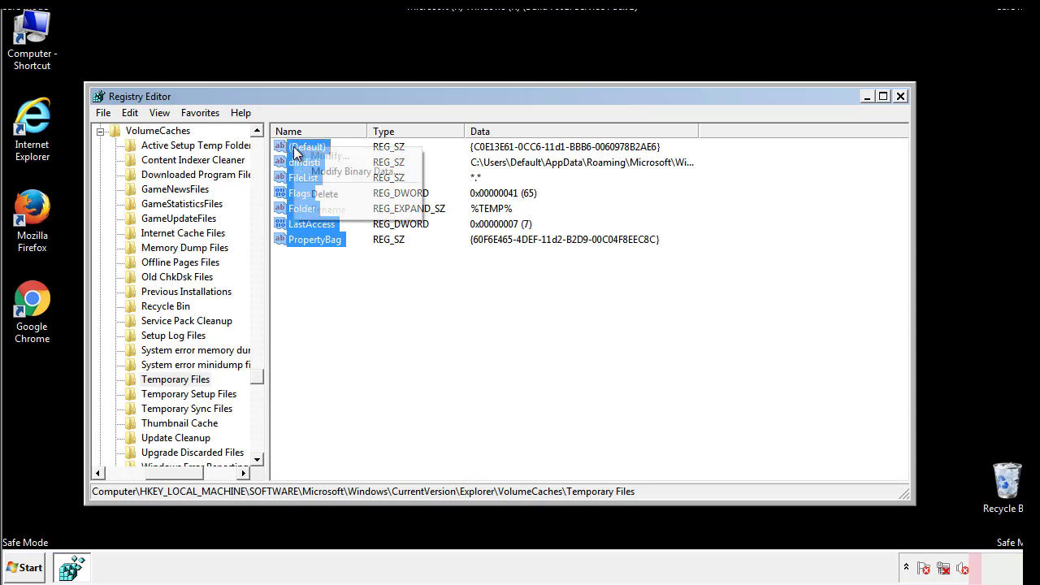
left_click(317, 193)
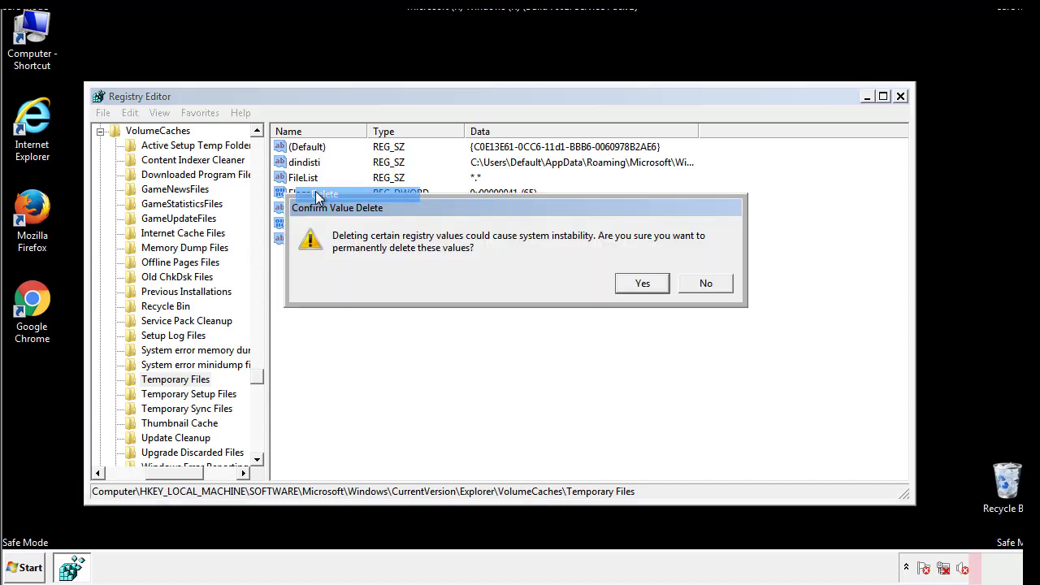
left_click(641, 283)
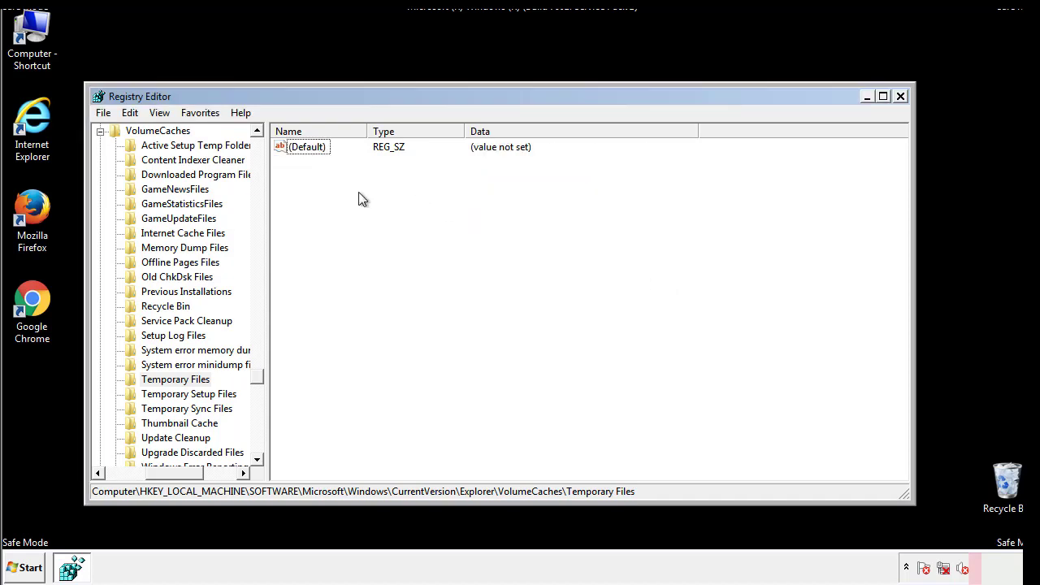
left_click(902, 97)
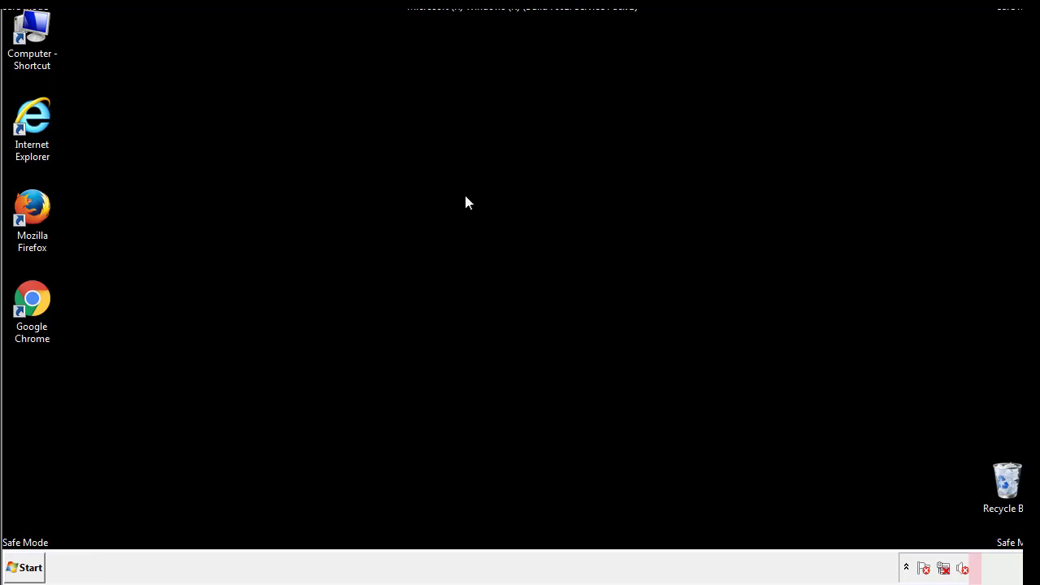